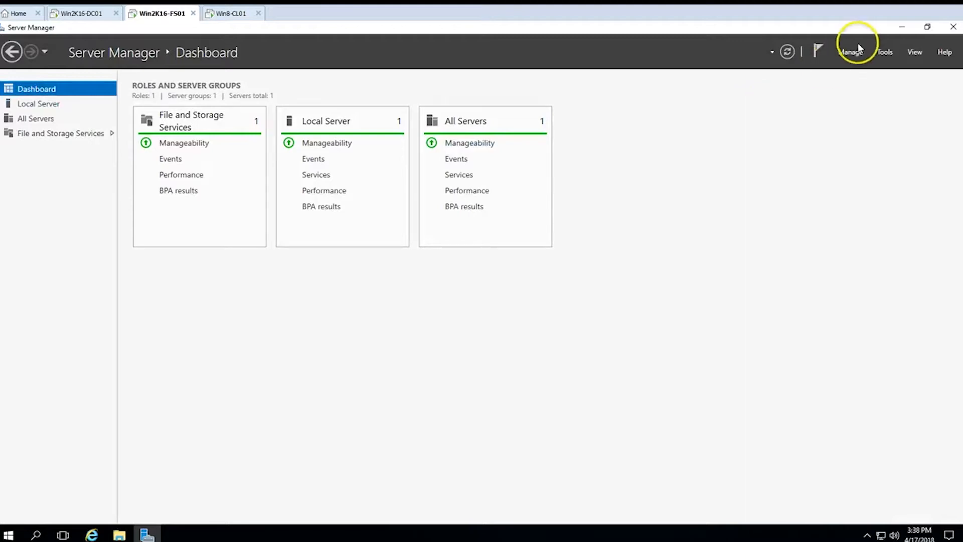
# Start adding roles and features, using a role-based or feature-based installation on the Win2K16-FS01 server from the server pool.
pyautogui.click(854, 53)
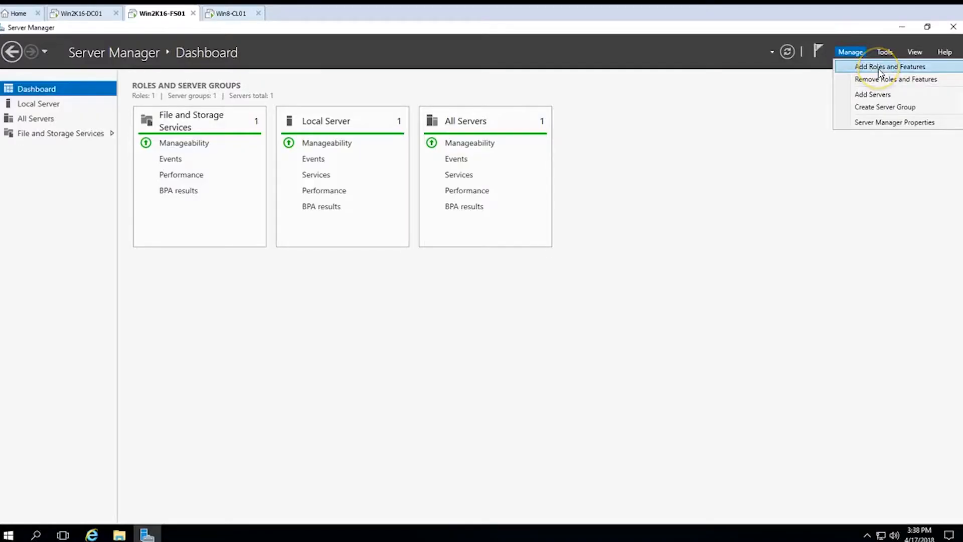
pyautogui.click(881, 69)
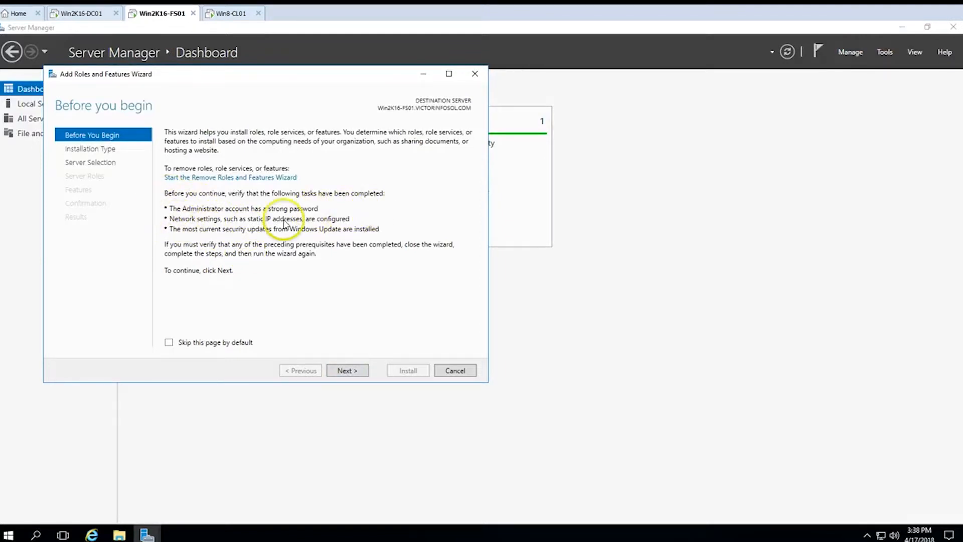
pyautogui.click(351, 374)
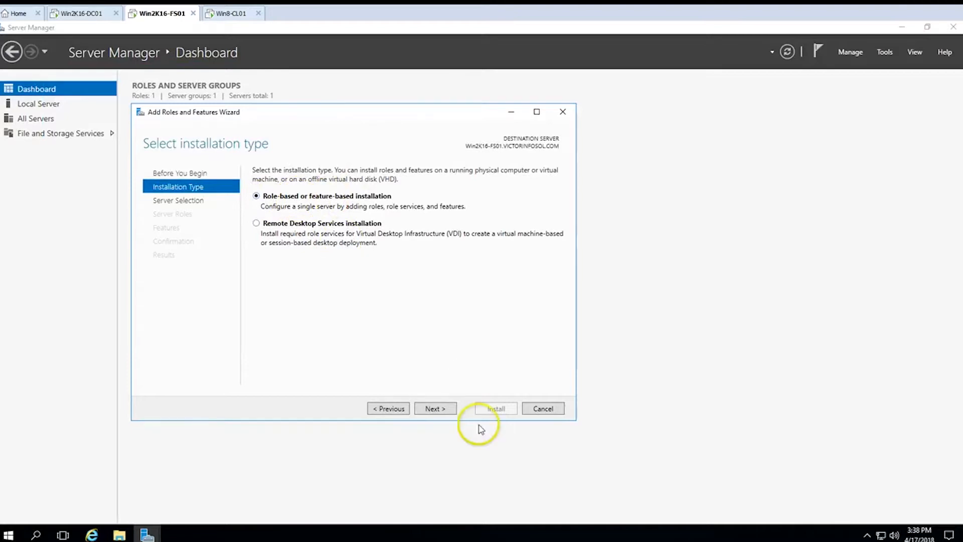
pyautogui.click(438, 407)
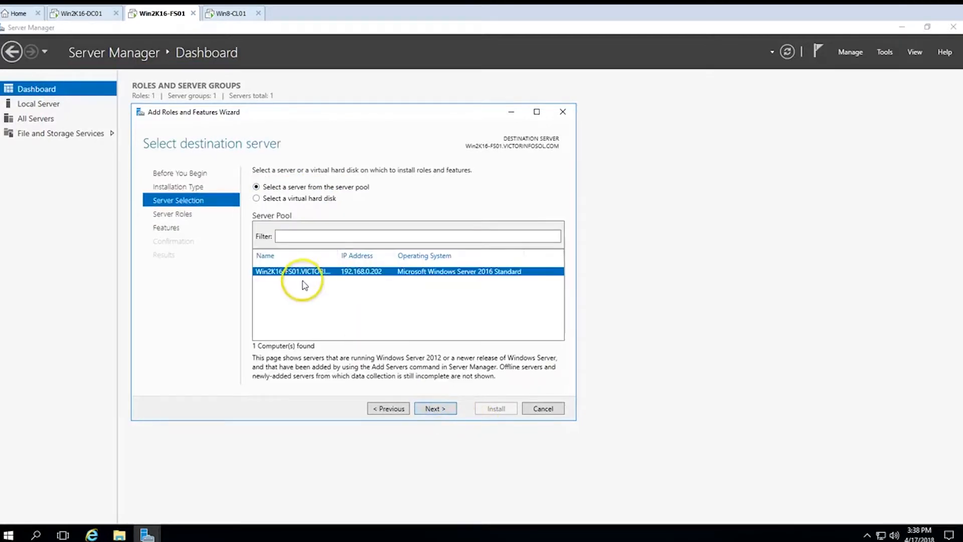
pyautogui.click(435, 410)
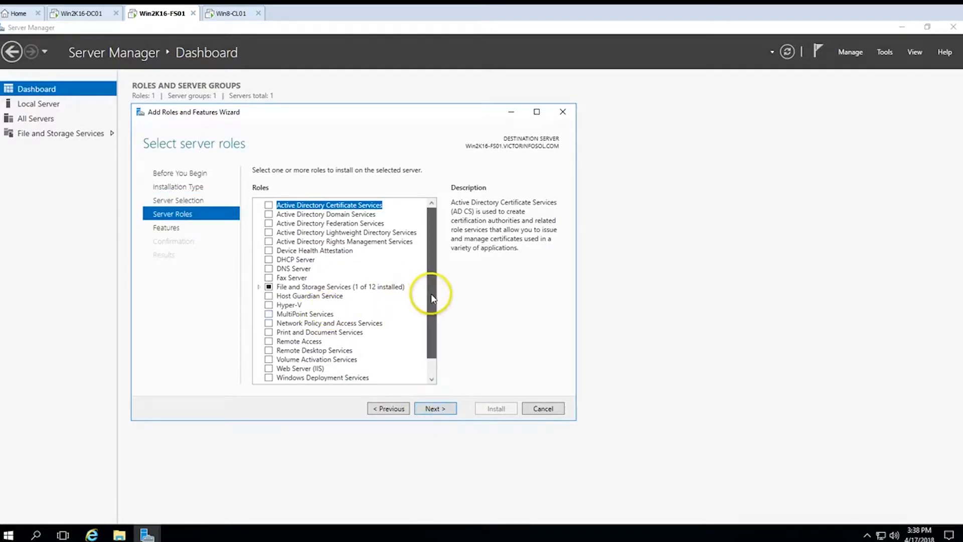
# Select the Web Server (IIS) role together with its required management tools.
pyautogui.scroll(-1, 432, 293)
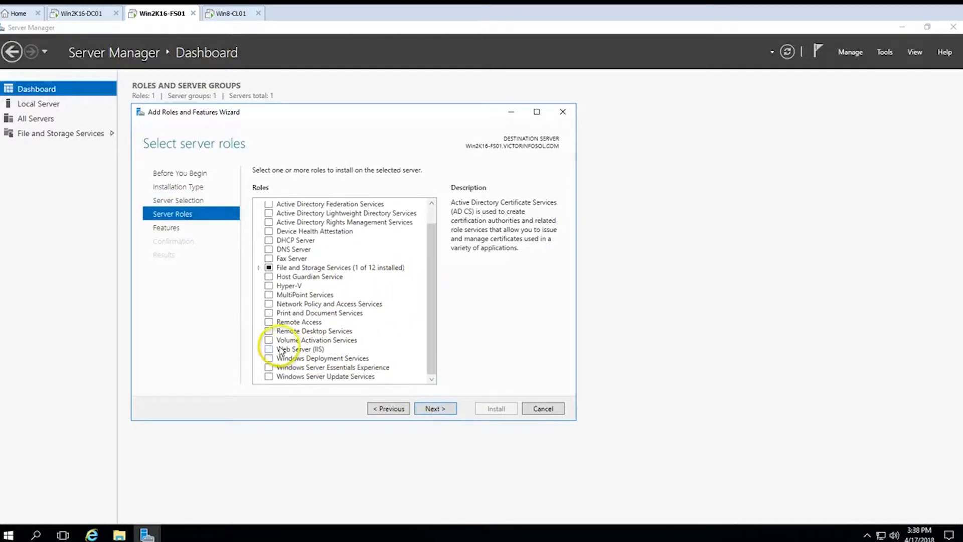
pyautogui.click(269, 349)
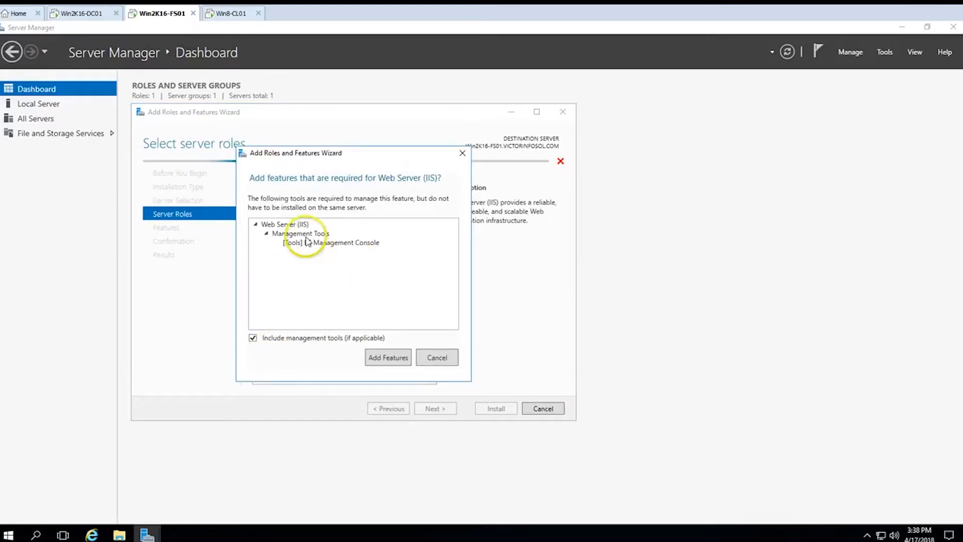
pyautogui.click(394, 360)
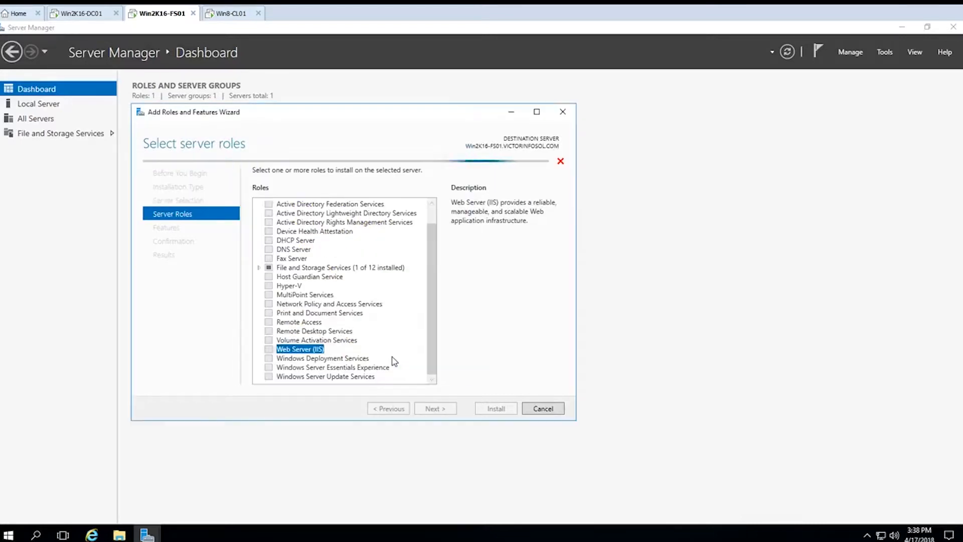
pyautogui.click(437, 411)
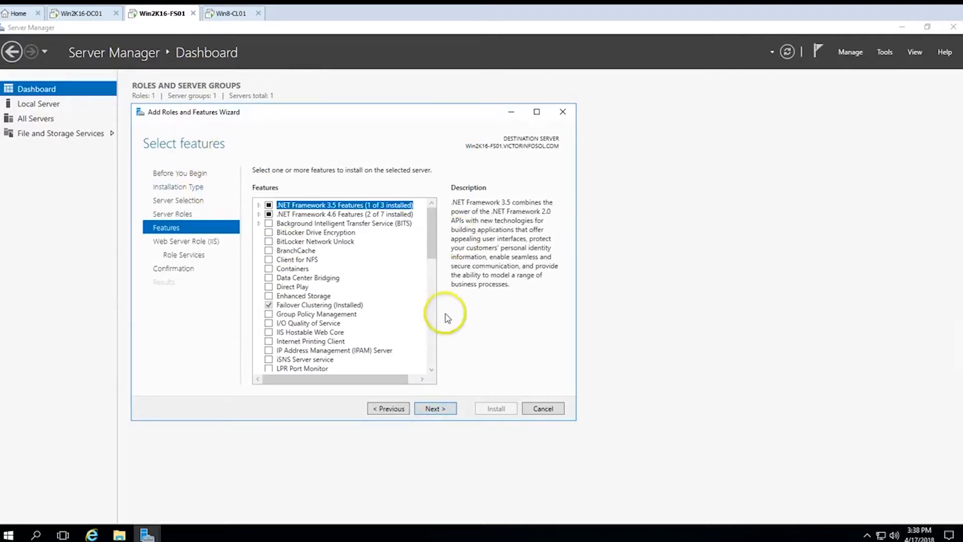
# Keep the default features and add the FTP Server role service with FTP Service to the web server role.
pyautogui.click(435, 411)
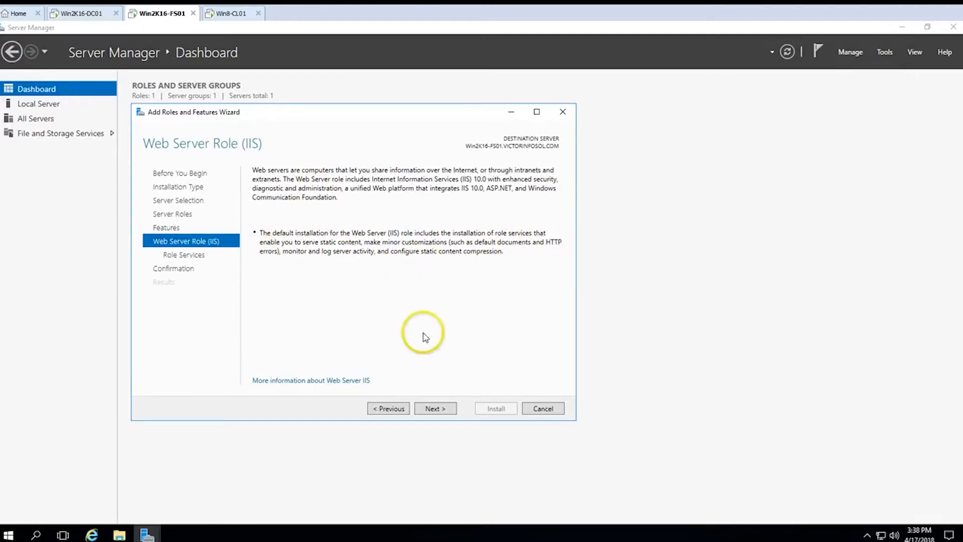
pyautogui.click(446, 410)
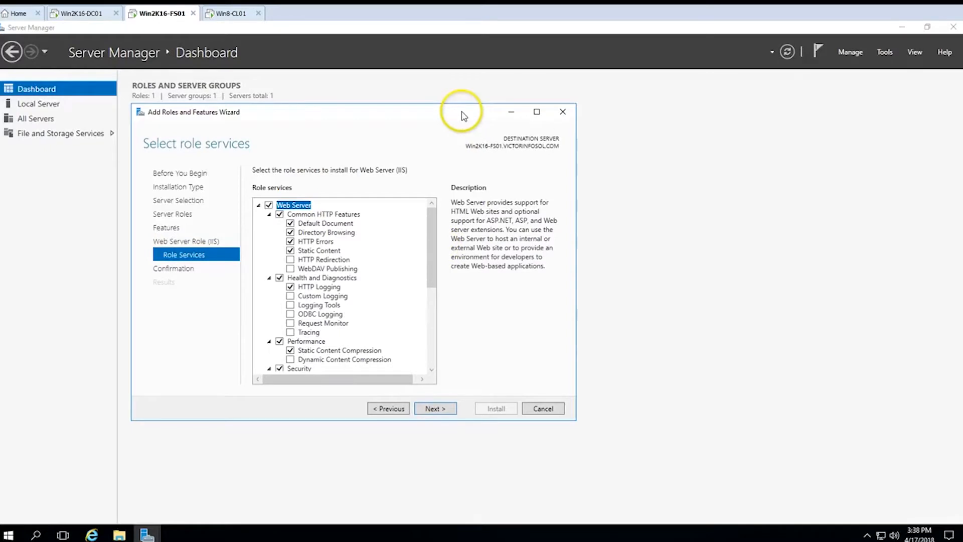
pyautogui.moveTo(434, 235)
pyautogui.mouseDown()
pyautogui.moveTo(432, 329)
pyautogui.moveTo(441, 247)
pyautogui.moveTo(432, 193)
pyautogui.mouseUp()
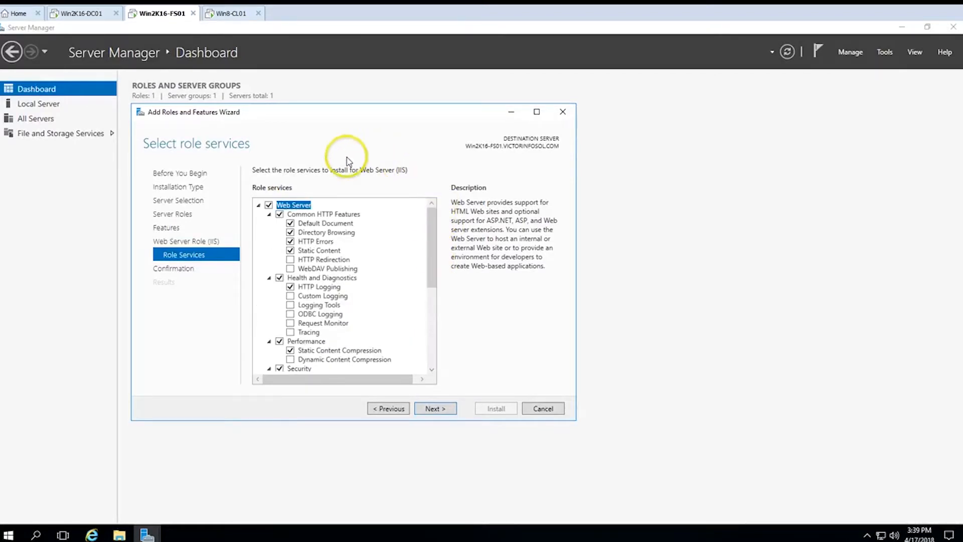
pyautogui.moveTo(432, 246); pyautogui.dragTo(431, 327)
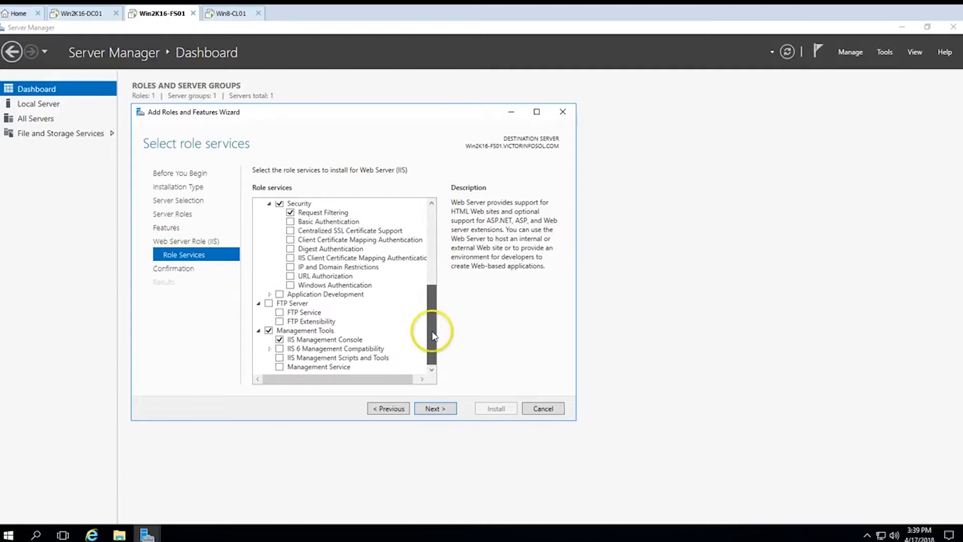
pyautogui.click(269, 304)
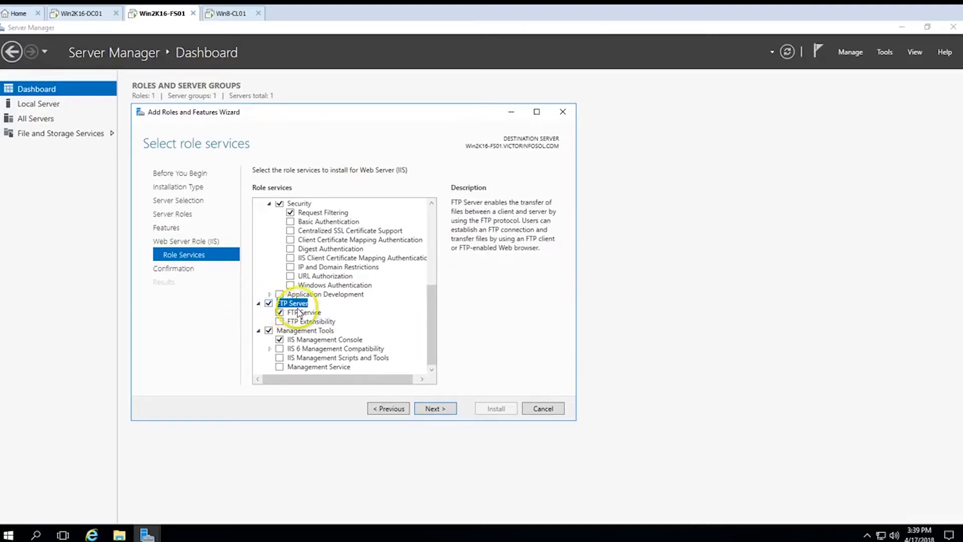
pyautogui.click(435, 409)
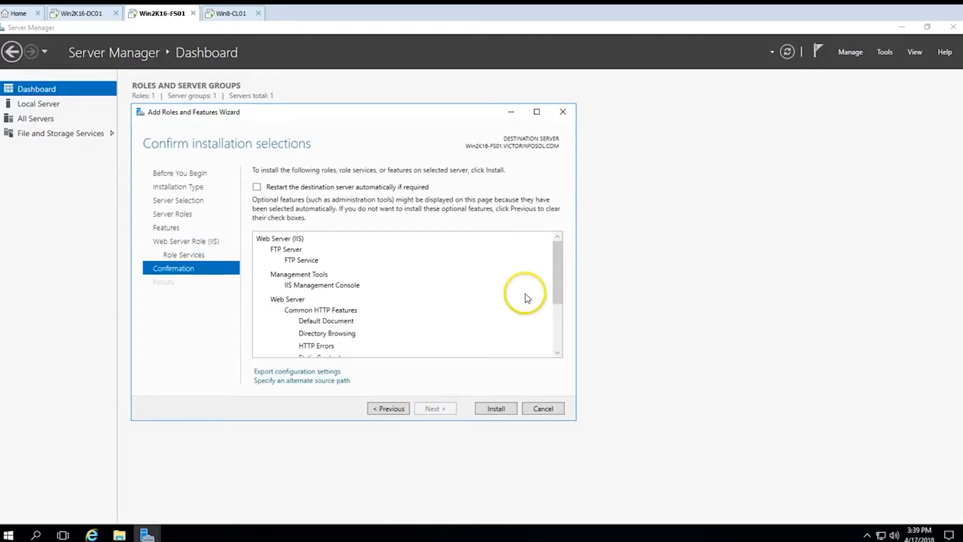
# Review the installation selections, install the chosen roles and close the wizard.
pyautogui.moveTo(557, 281); pyautogui.dragTo(557, 333)
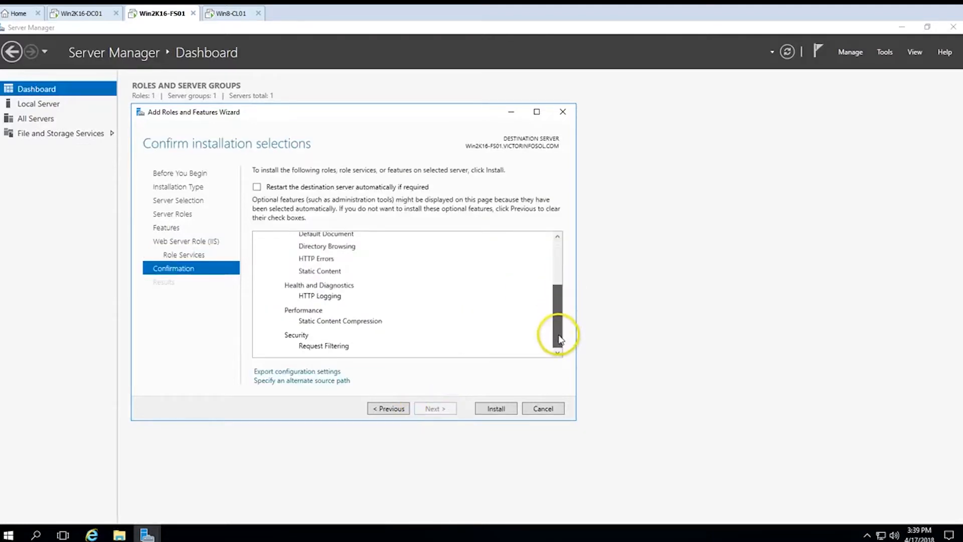
pyautogui.click(502, 414)
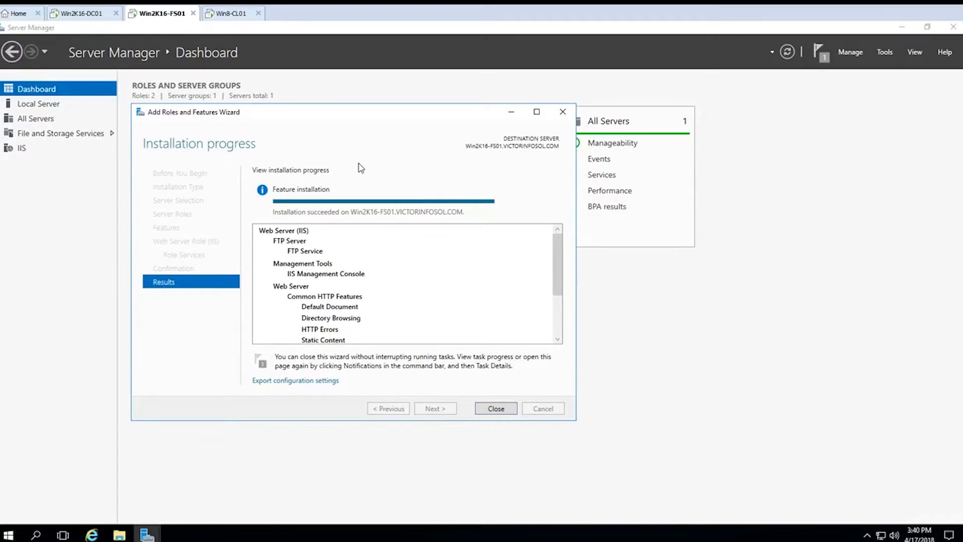
pyautogui.click(499, 410)
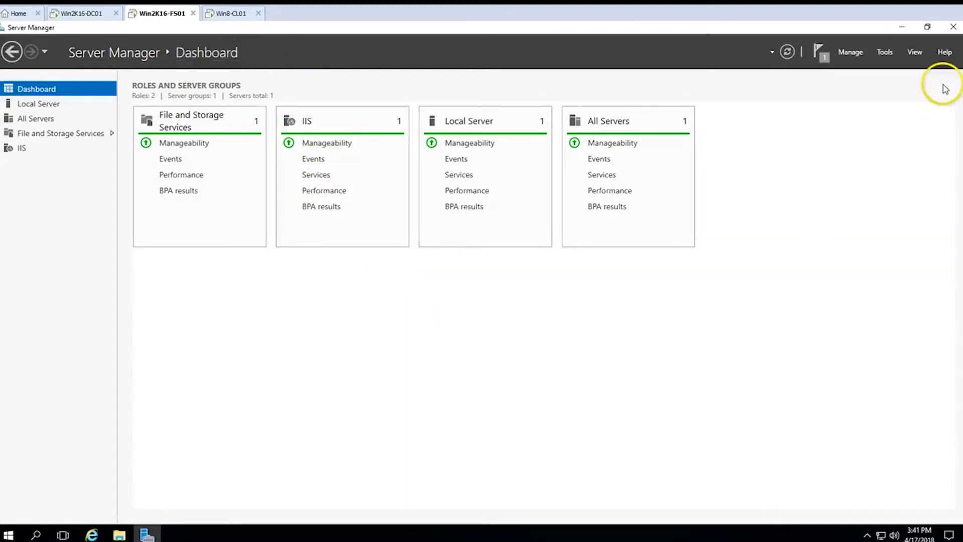
# Open Internet Information Services (IIS) Manager in a maximized window.
pyautogui.click(885, 52)
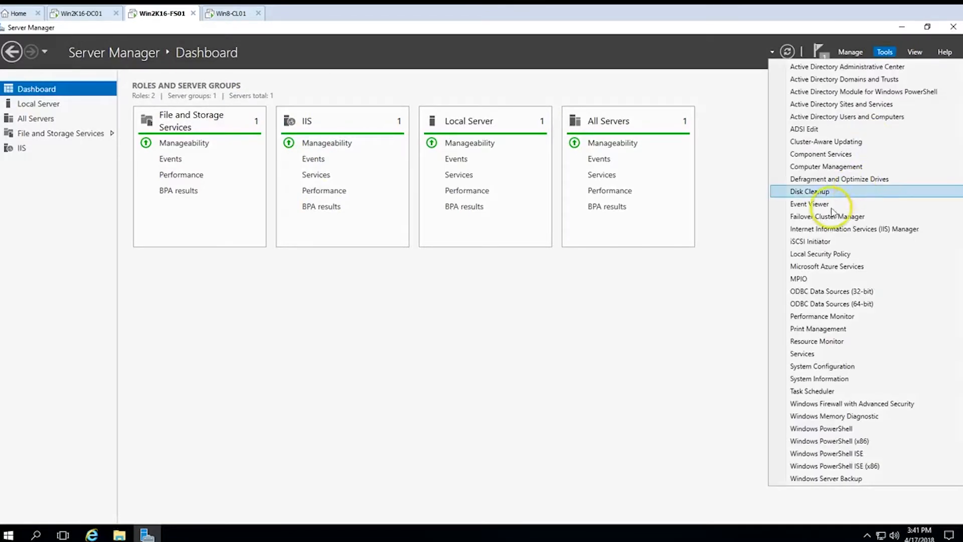
pyautogui.click(868, 231)
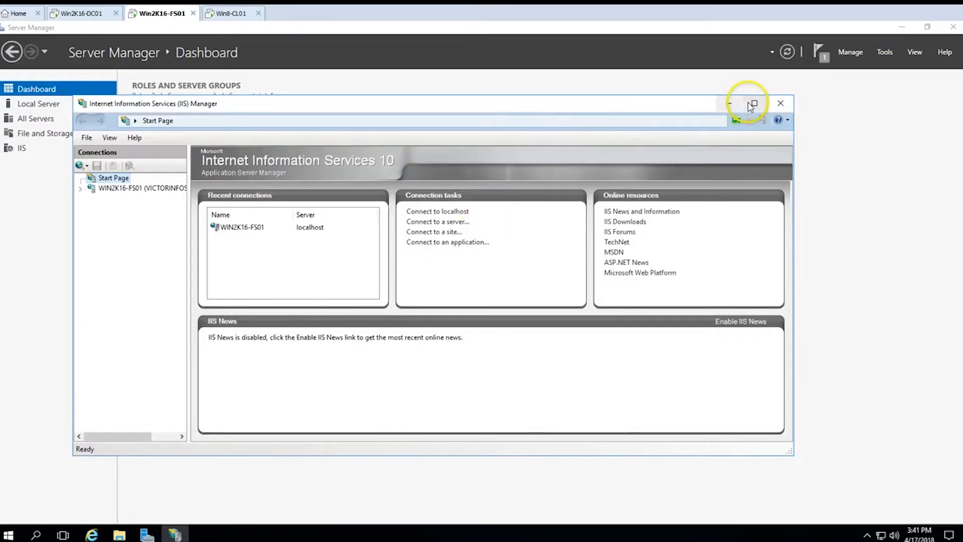
pyautogui.click(752, 104)
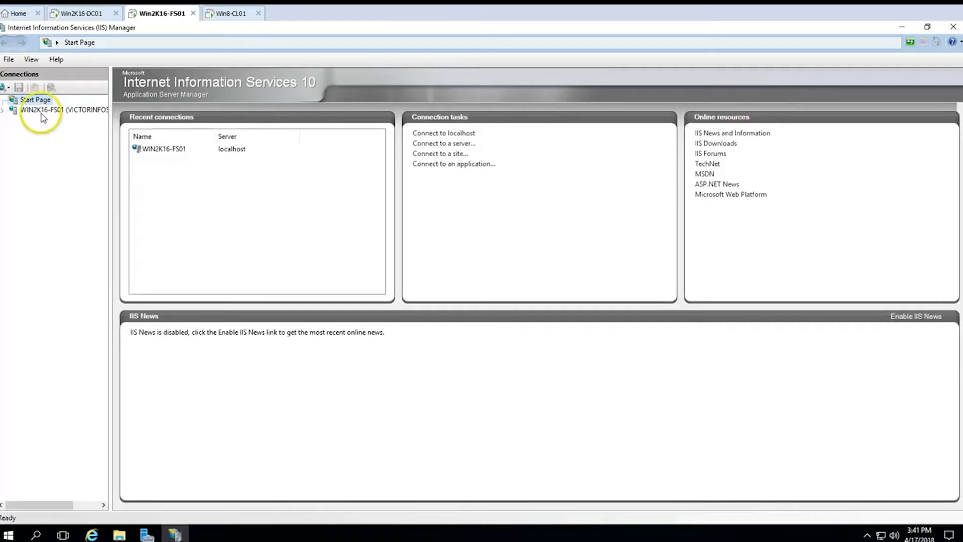
# Start a new FTP site under the server's Sites node and name it FTP-Web.
pyautogui.click(6, 111)
pyautogui.click(13, 130)
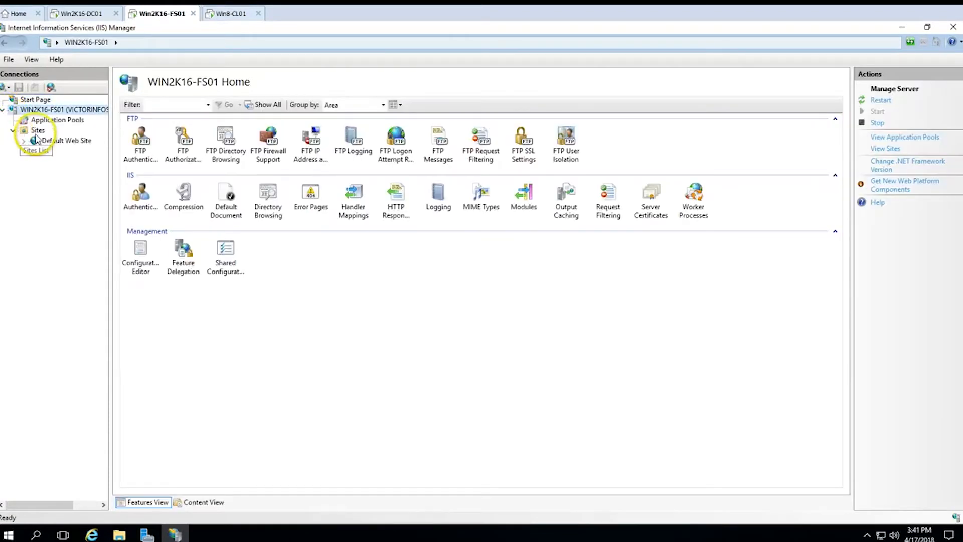
pyautogui.click(35, 133)
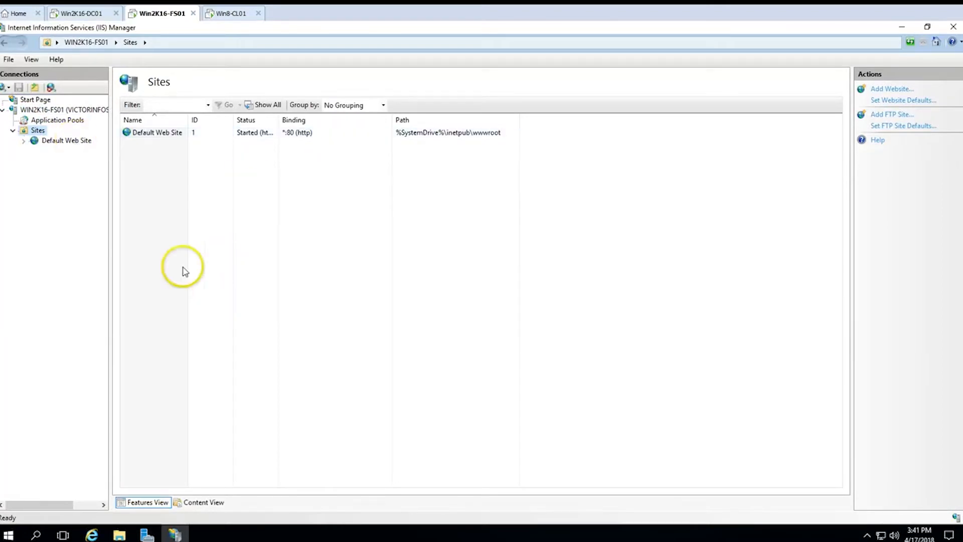
pyautogui.rightClick(39, 135)
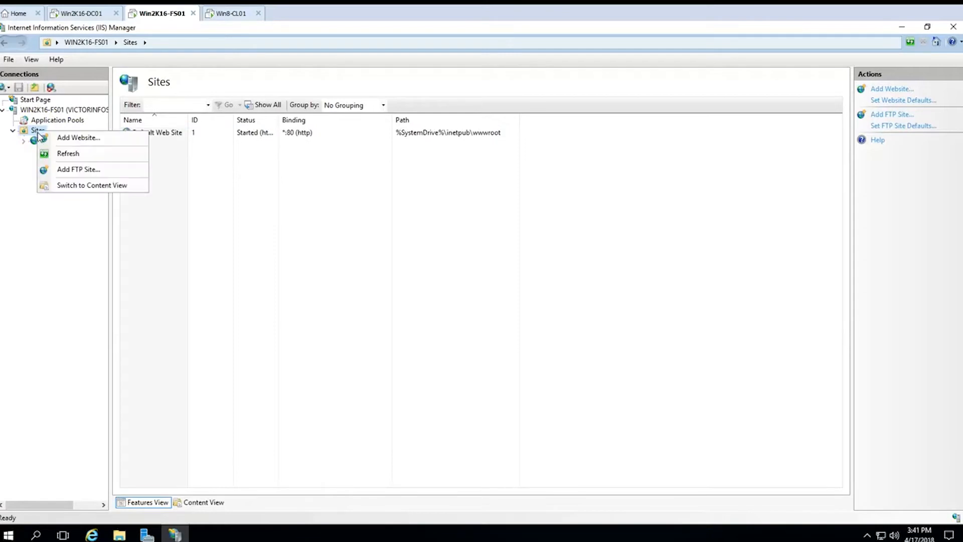
pyautogui.click(92, 171)
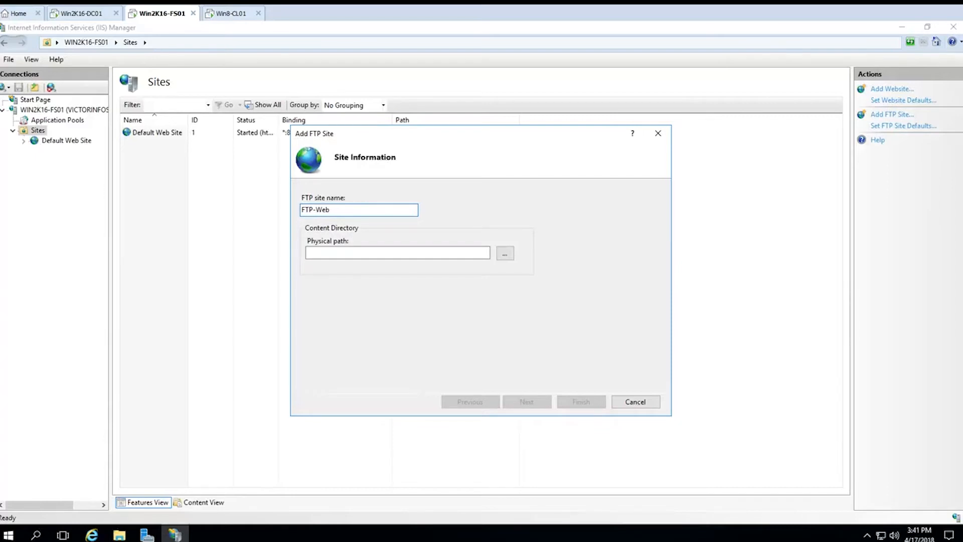
# Create a folder named FTP-Root on the FTP-Server-Data (D:) drive and use it as the FTP site's physical path.
pyautogui.click(344, 254)
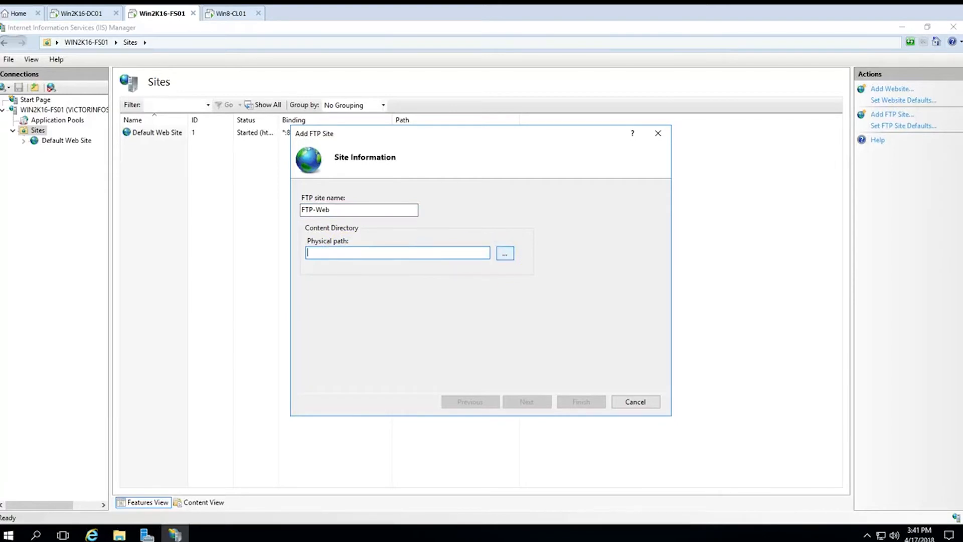
pyautogui.click(505, 254)
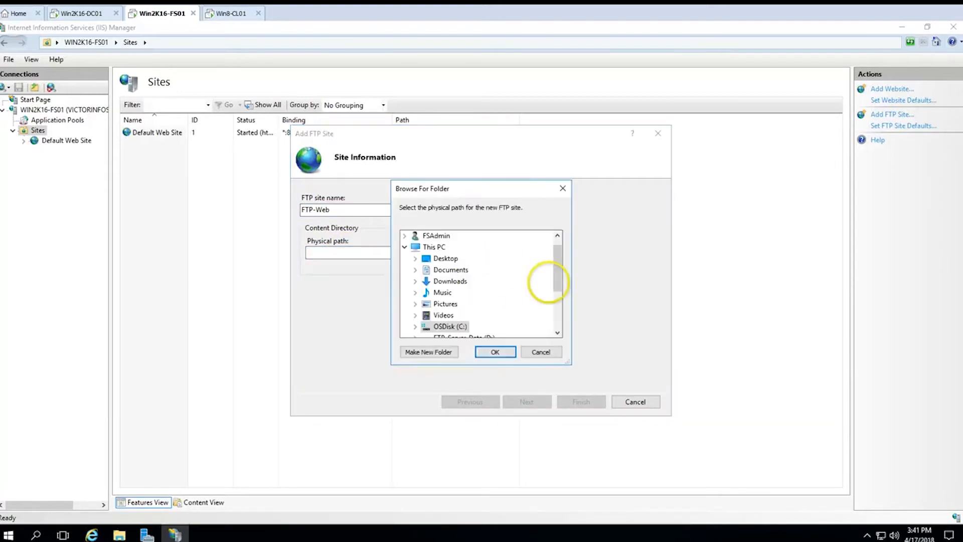
pyautogui.moveTo(558, 280); pyautogui.dragTo(559, 303)
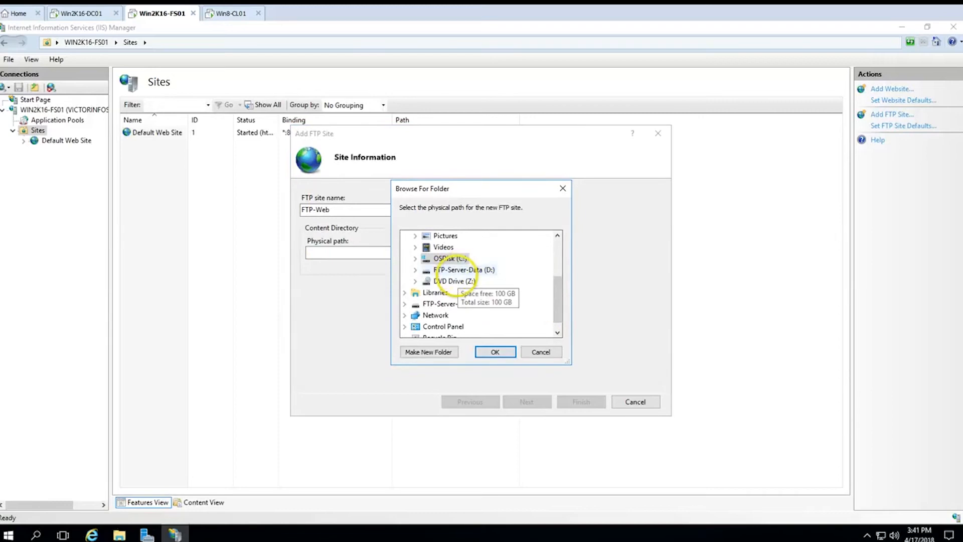
pyautogui.click(457, 270)
pyautogui.click(429, 352)
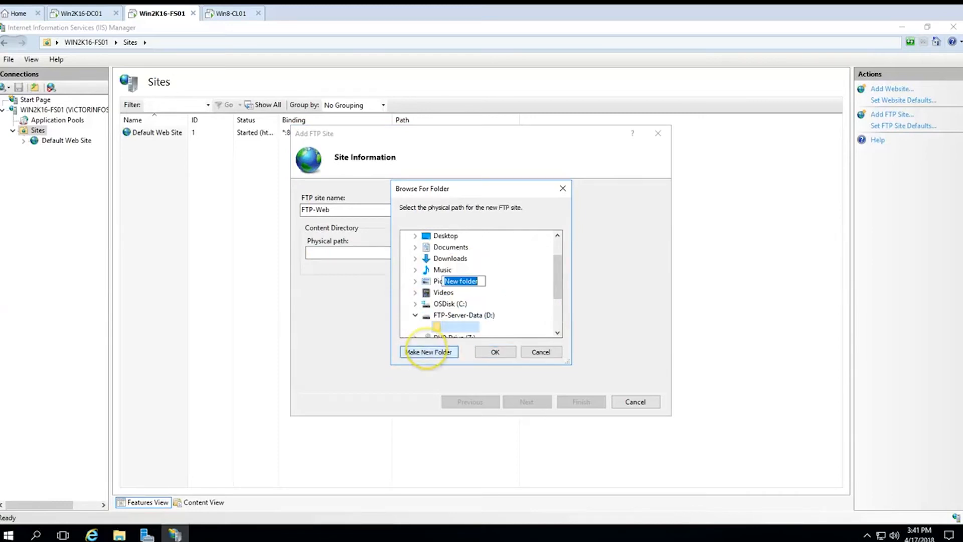
pyautogui.write('FT')
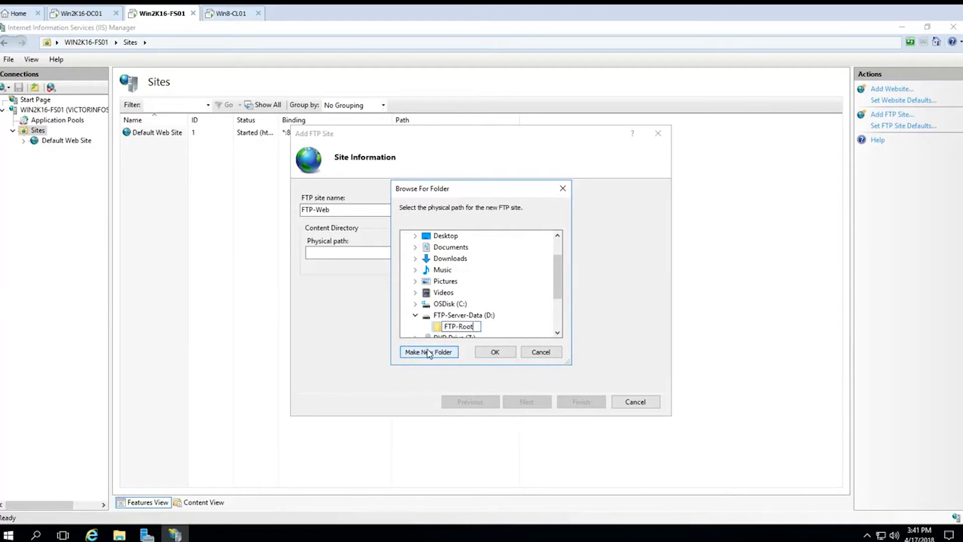
pyautogui.write('P-Root')
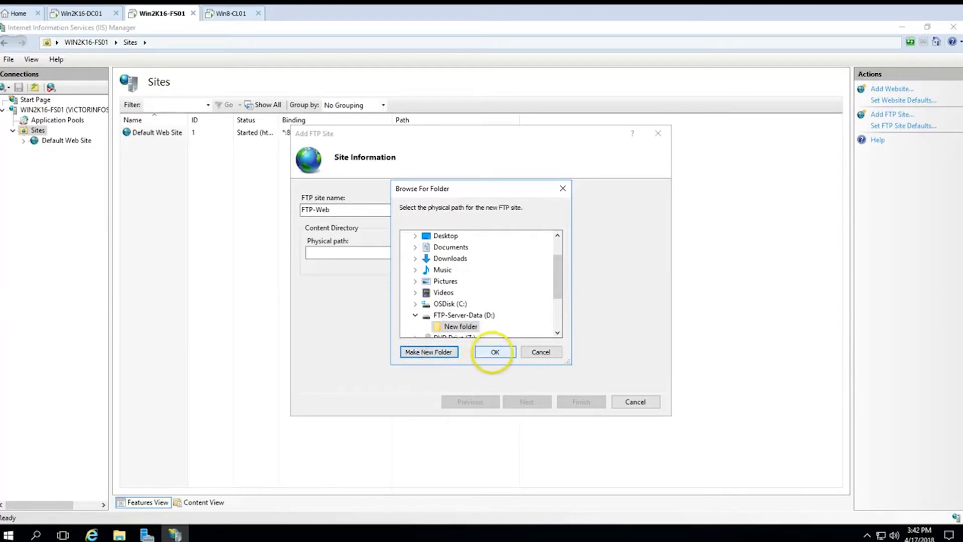
pyautogui.click(495, 352)
pyautogui.moveTo(387, 256); pyautogui.dragTo(301, 250)
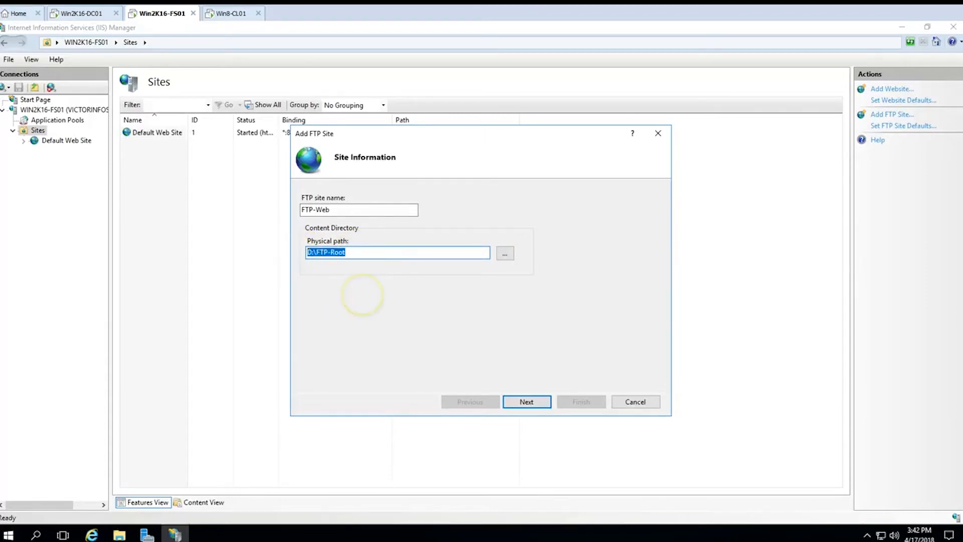
pyautogui.click(528, 401)
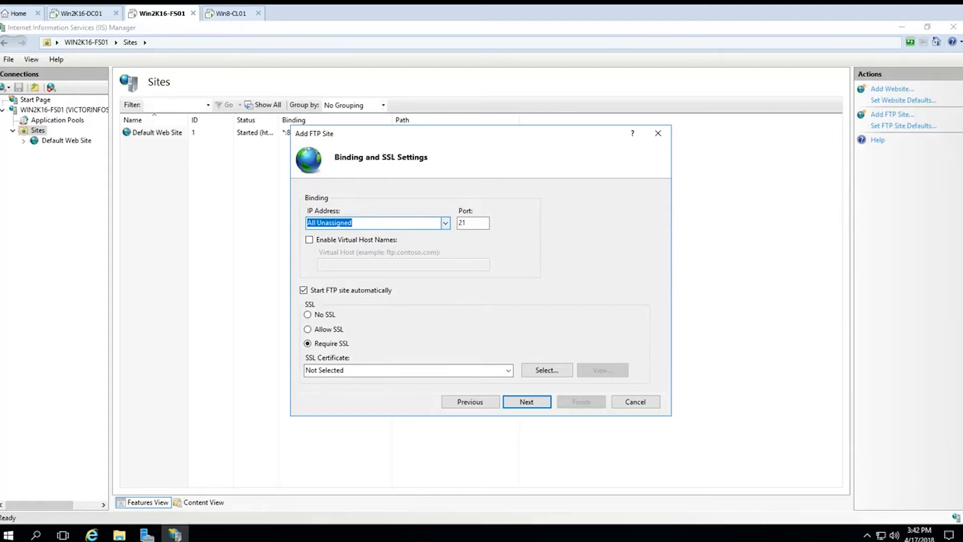
# Bind the FTP site to the IP address 192.168.0.202.
pyautogui.click(392, 223)
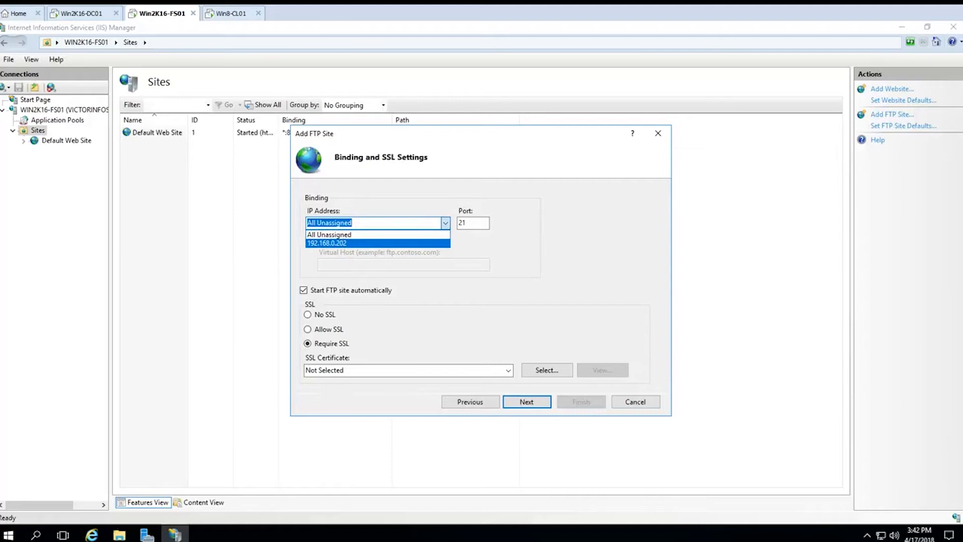
pyautogui.click(382, 243)
pyautogui.doubleClick(474, 223)
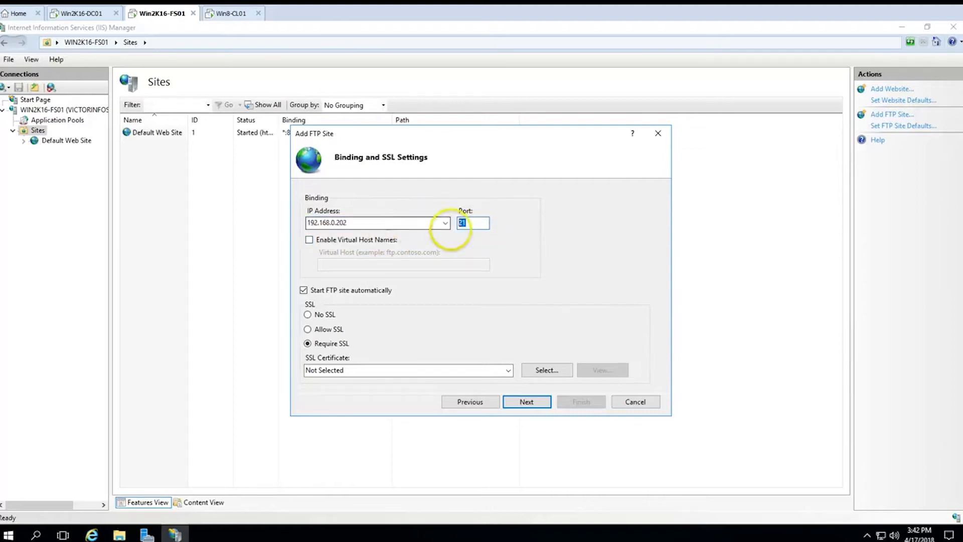
# Keep port 21 for the FTP site's binding, choose No SSL, and continue to the authentication and authorization settings.
pyautogui.click(477, 222)
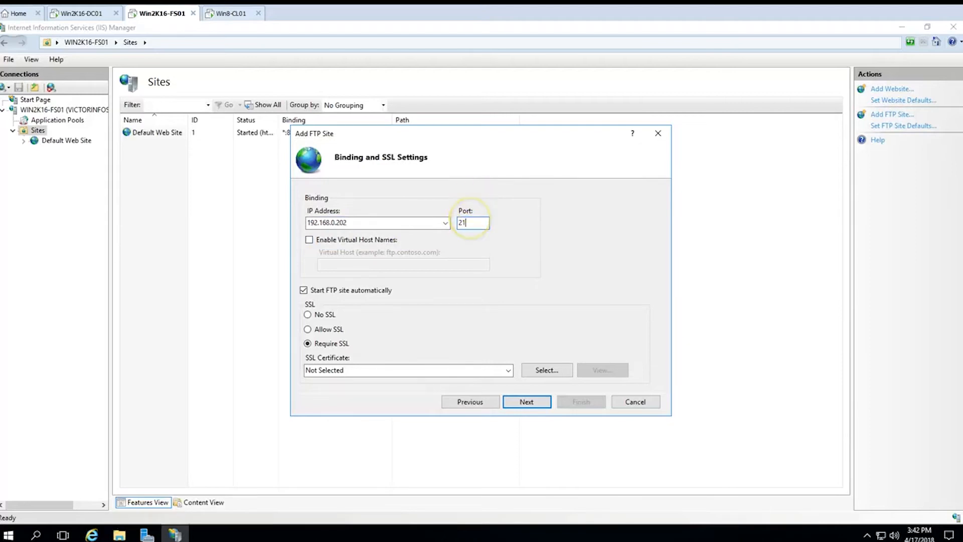
pyautogui.doubleClick(473, 223)
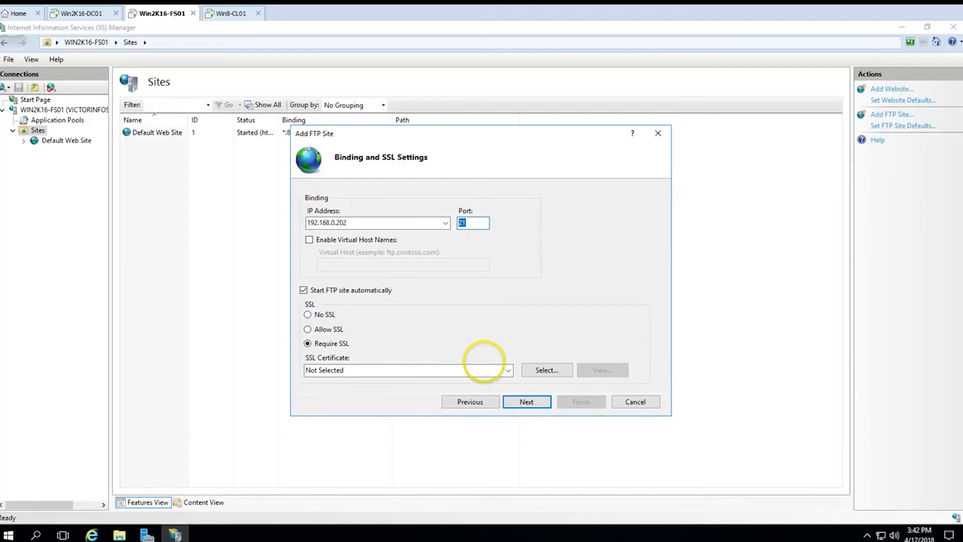
pyautogui.click(508, 369)
pyautogui.click(507, 370)
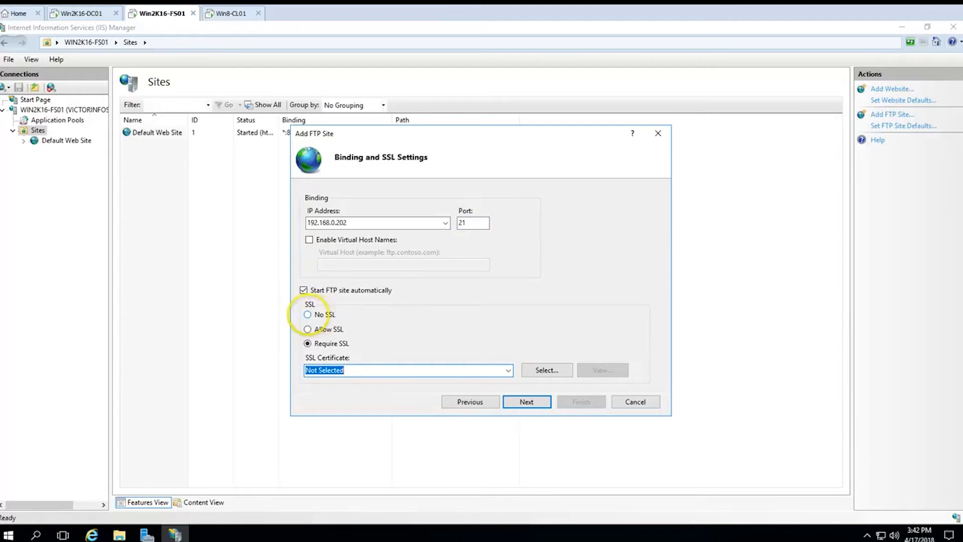
pyautogui.click(307, 314)
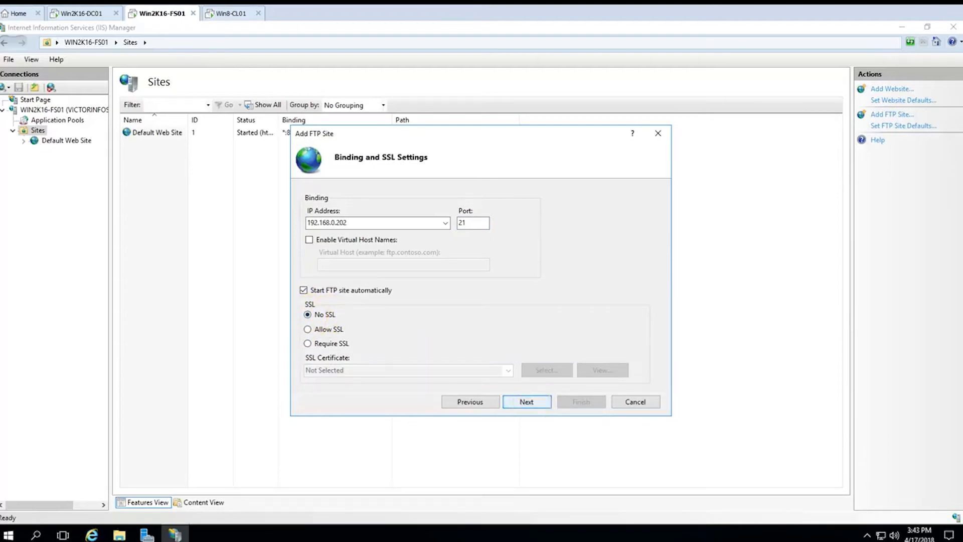
pyautogui.click(527, 402)
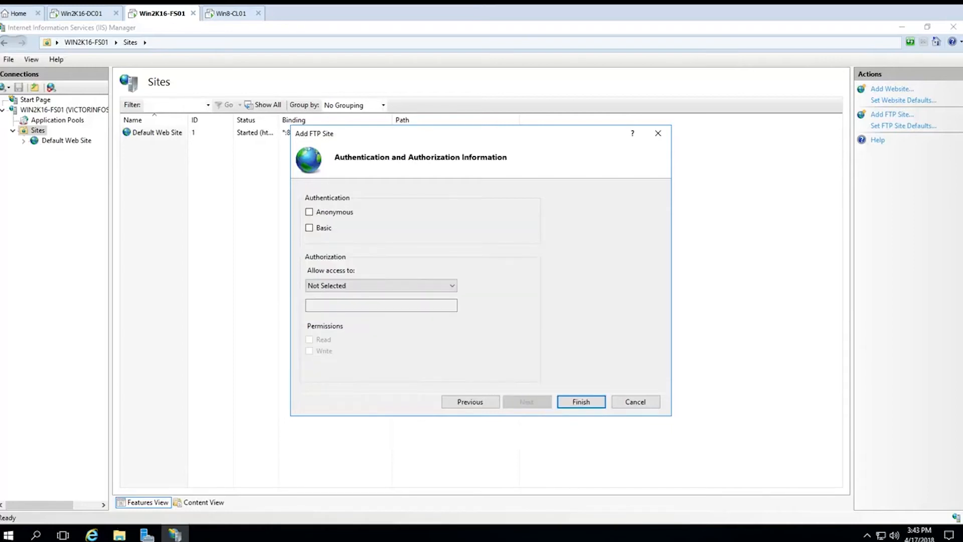
# Enable Basic authentication and authorize access for specified roles or user groups, entering FTP-Access-Group as the group.
pyautogui.moveTo(445, 186); pyautogui.dragTo(451, 160)
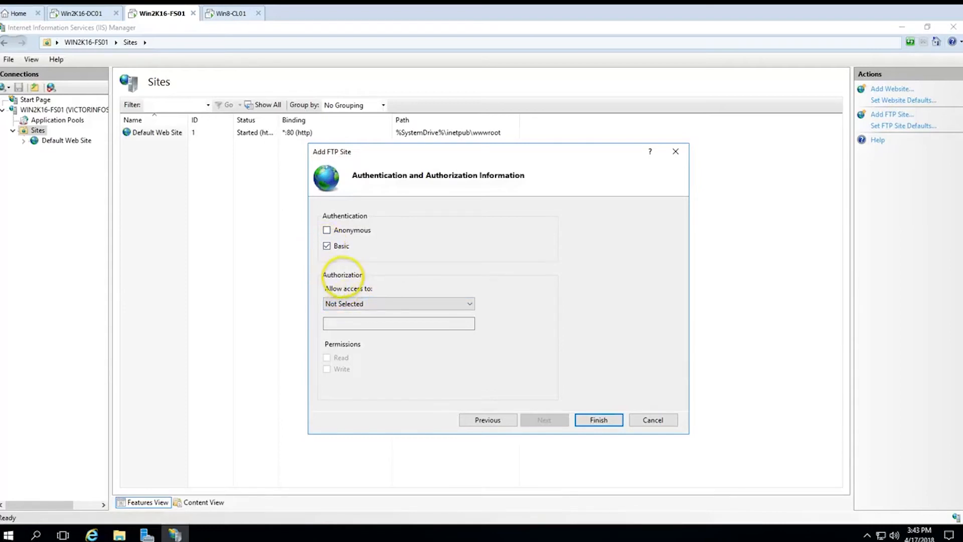
pyautogui.click(369, 304)
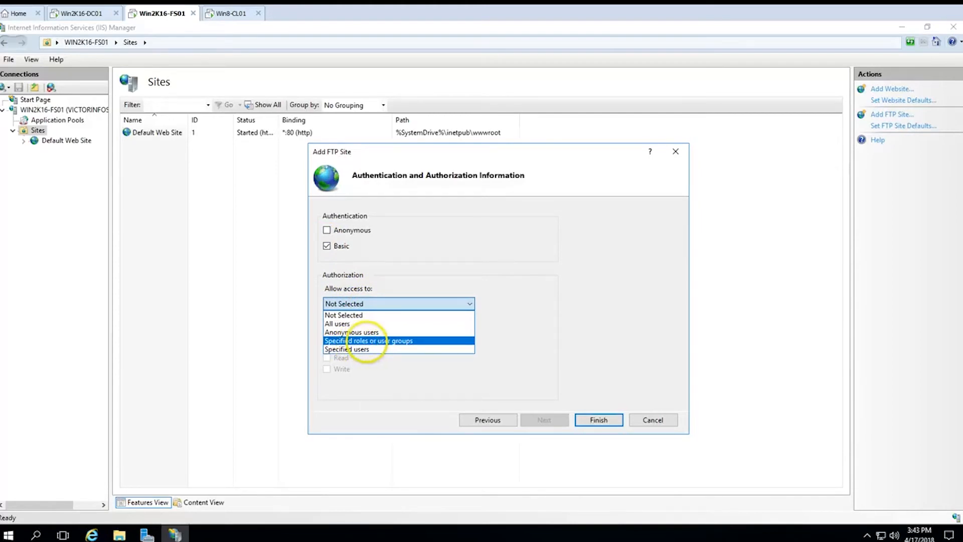
pyautogui.click(389, 342)
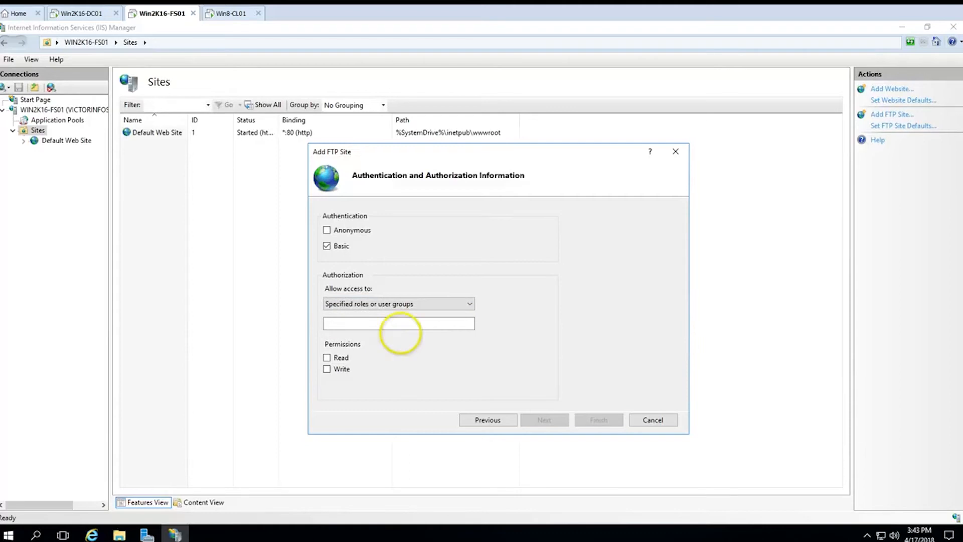
pyautogui.click(344, 323)
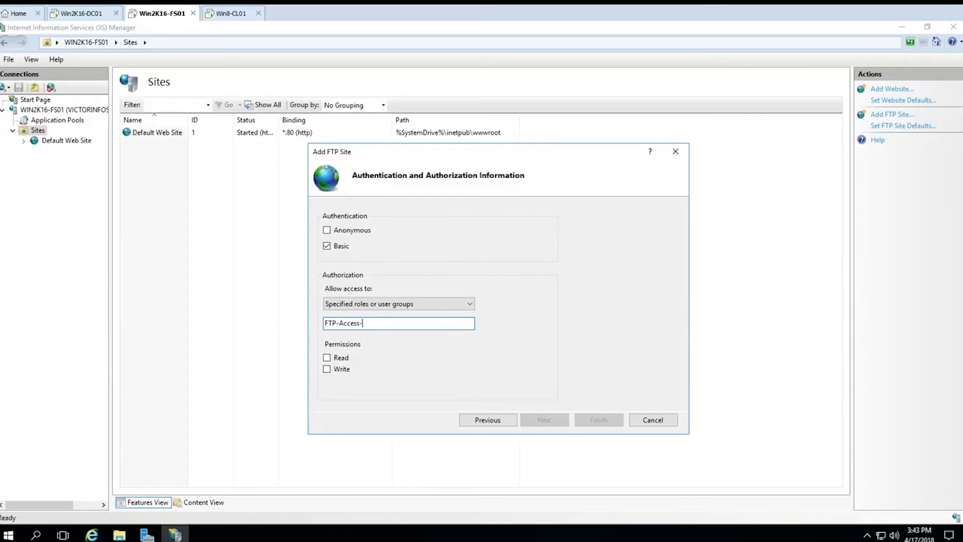
pyautogui.hotkey('ctrl', 'a')
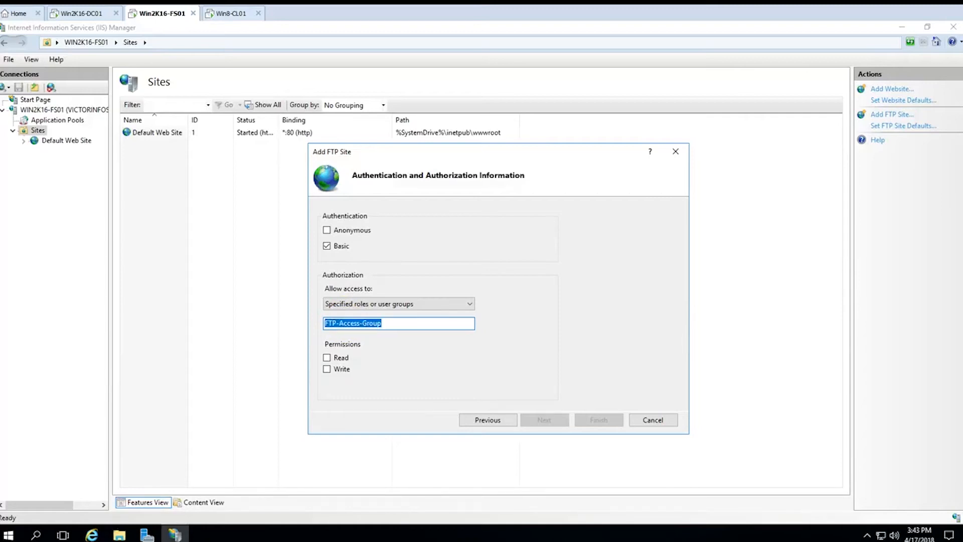
pyautogui.click(401, 323)
pyautogui.moveTo(401, 323); pyautogui.dragTo(301, 324)
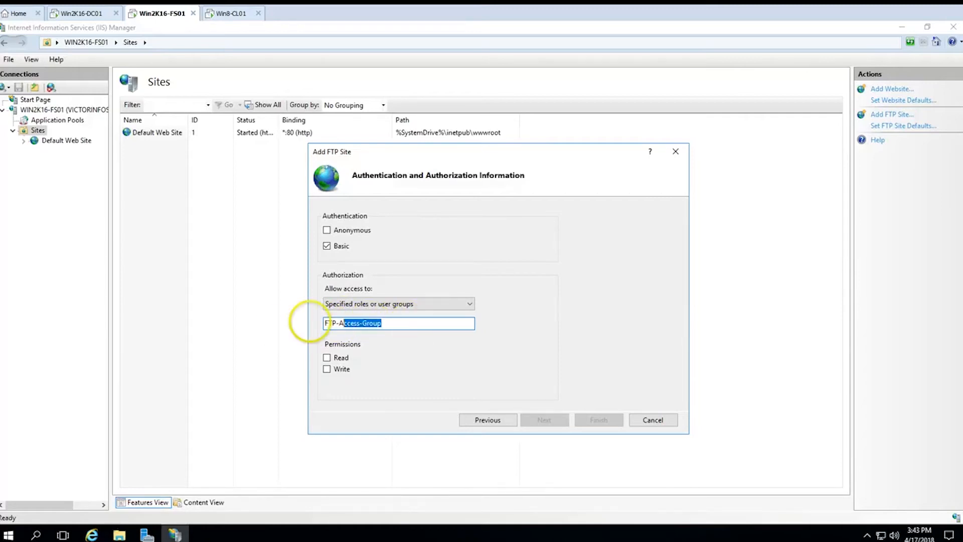
# Switch to the Win2K16-DC01 virtual machine and open Active Directory Users and Computers.
pyautogui.click(88, 14)
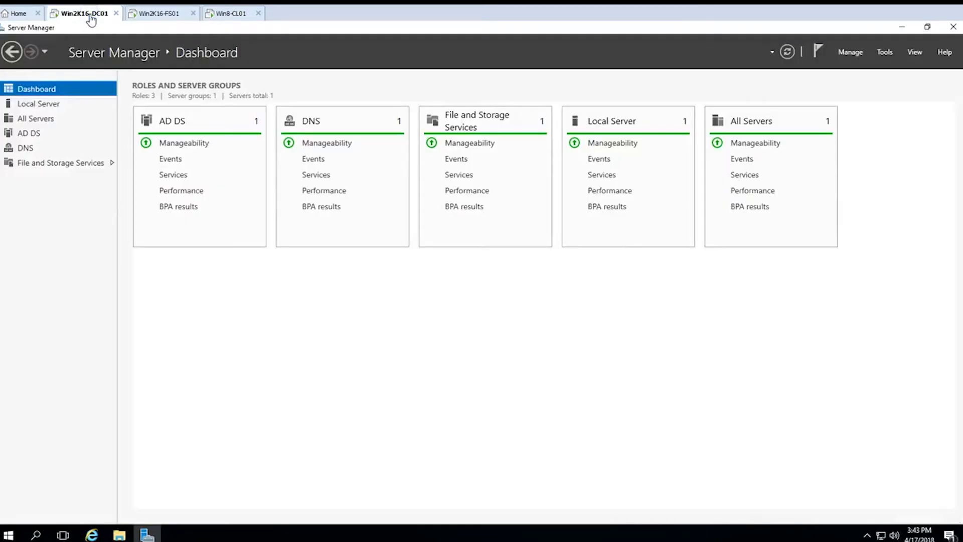
pyautogui.click(885, 52)
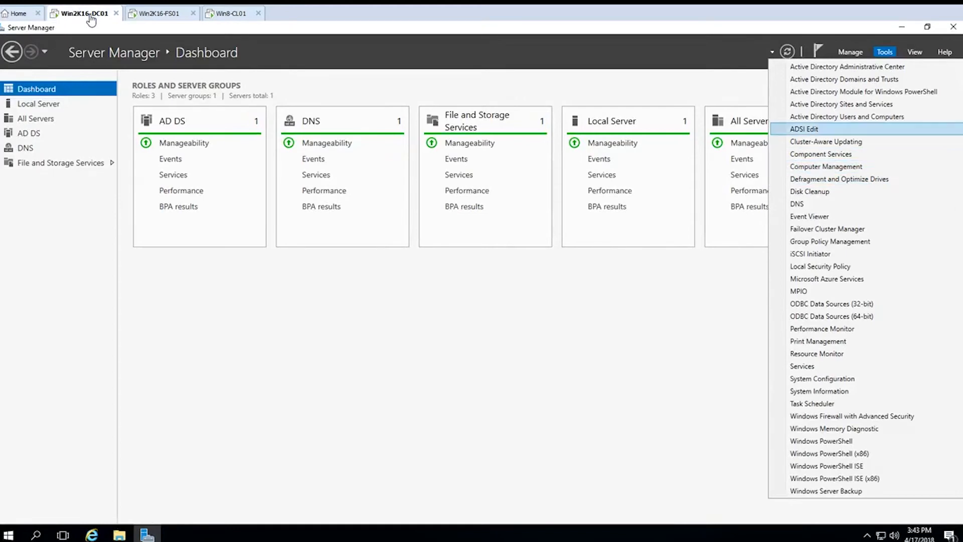
pyautogui.click(856, 118)
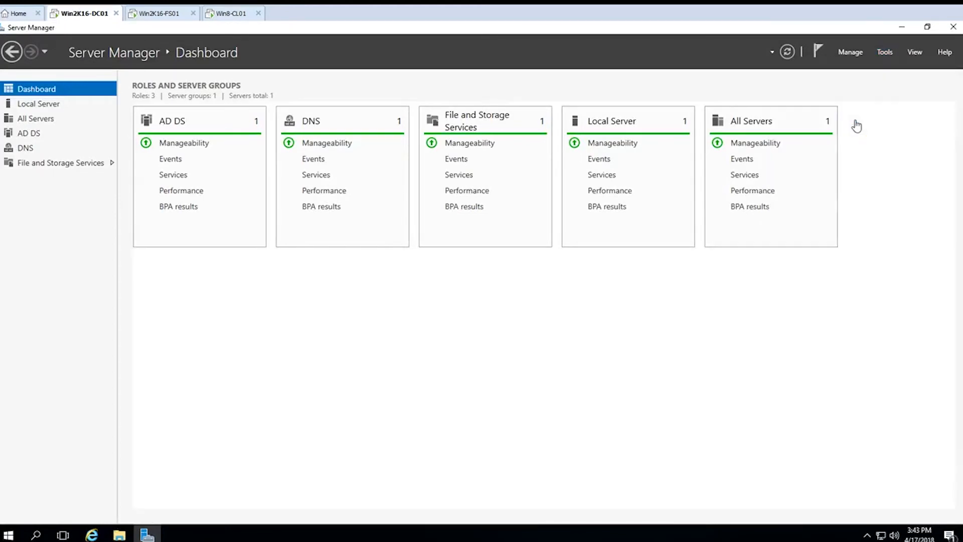
# Create a global security group named FTP-Access-Group in the Groups organizational unit under NOIDA.
pyautogui.click(52, 162)
pyautogui.rightClick(195, 182)
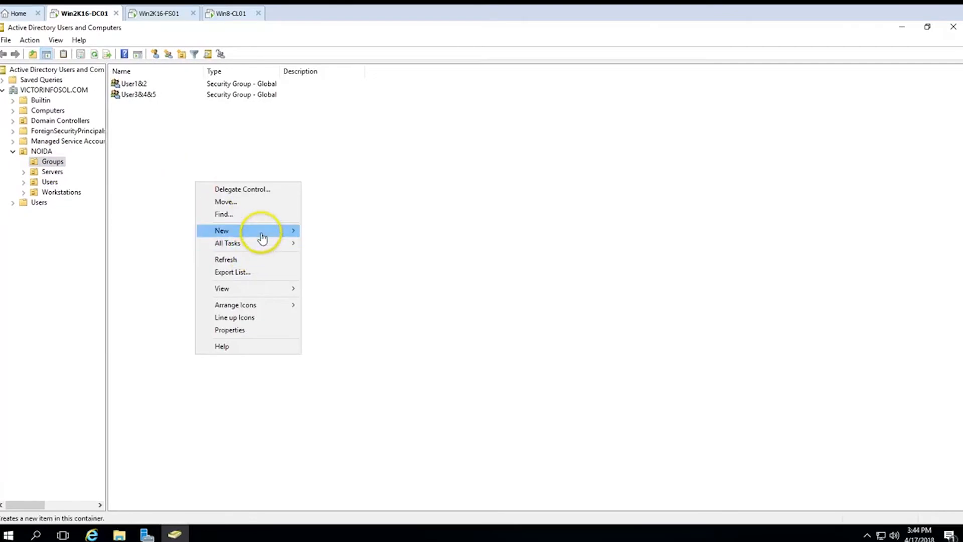
pyautogui.moveTo(261, 230)
pyautogui.click(360, 255)
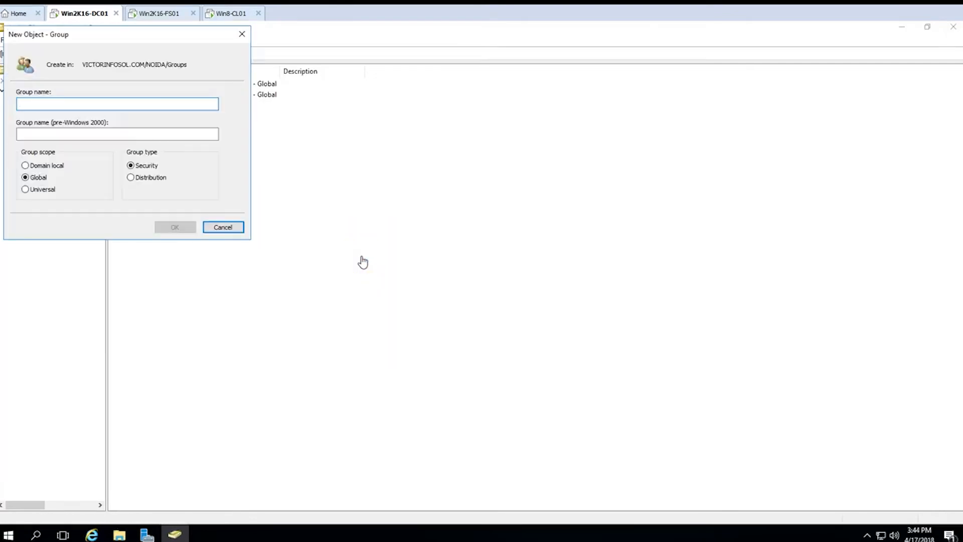
pyautogui.write('FTP-Access-Group')
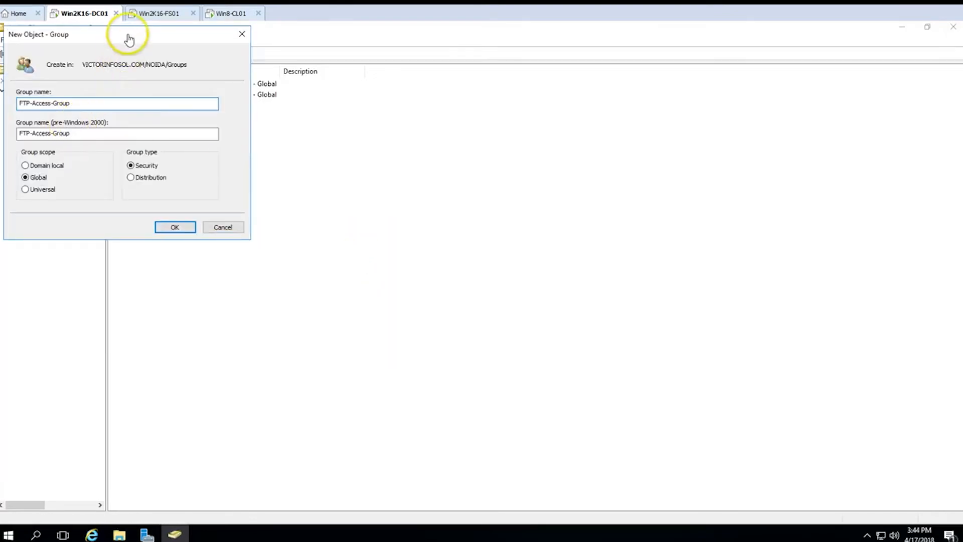
pyautogui.moveTo(128, 35); pyautogui.dragTo(298, 113)
pyautogui.click(343, 303)
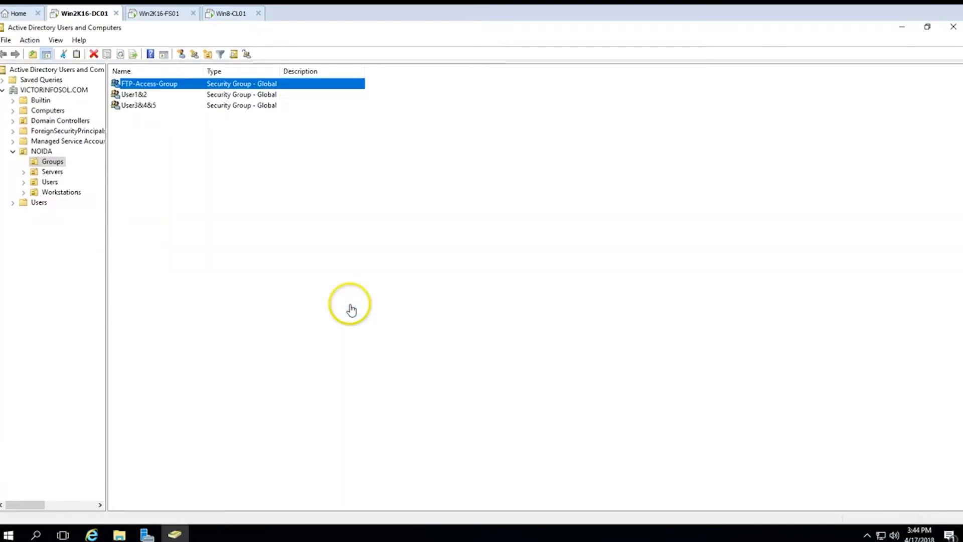
# Add User01 through User05 as members of FTP-Access-Group, apply the change, and review the member list.
pyautogui.doubleClick(168, 83)
pyautogui.click(416, 168)
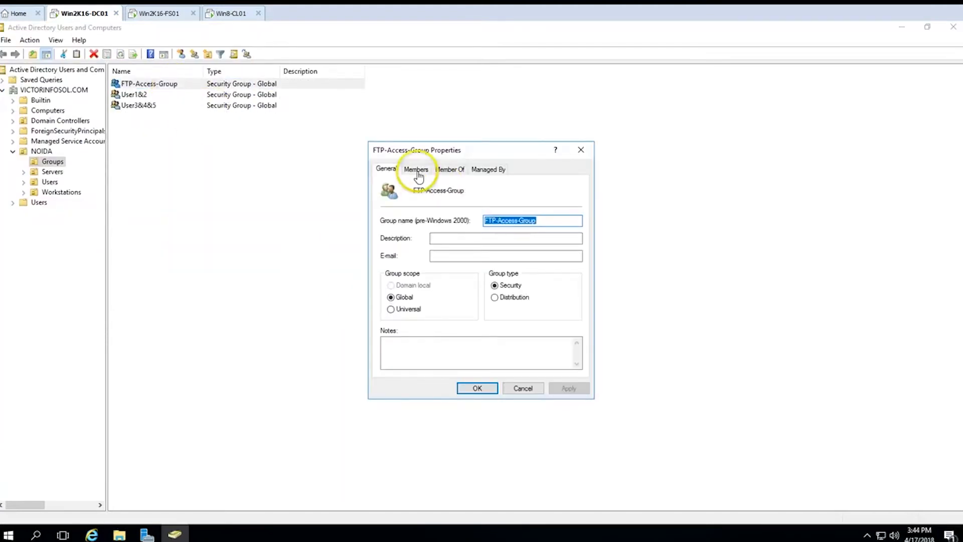
pyautogui.click(400, 355)
pyautogui.write('User')
pyautogui.press('Return')
pyautogui.click(417, 257)
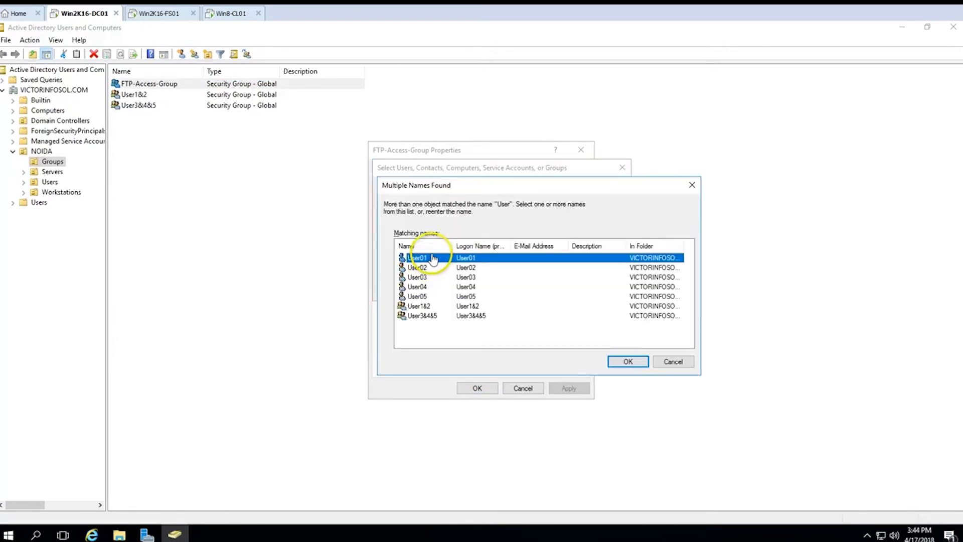
pyautogui.keyDown('shift'); pyautogui.click(424, 296); pyautogui.keyUp('shift')
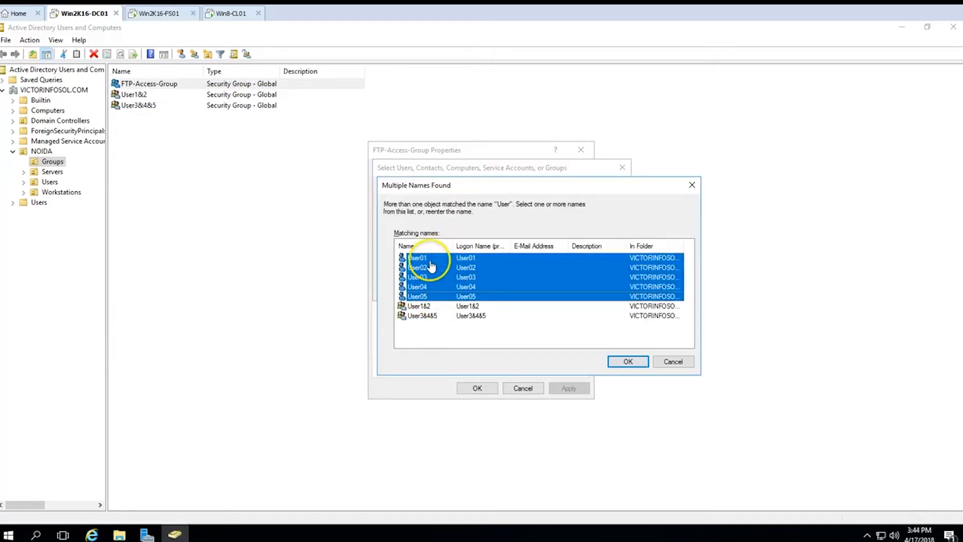
pyautogui.click(629, 364)
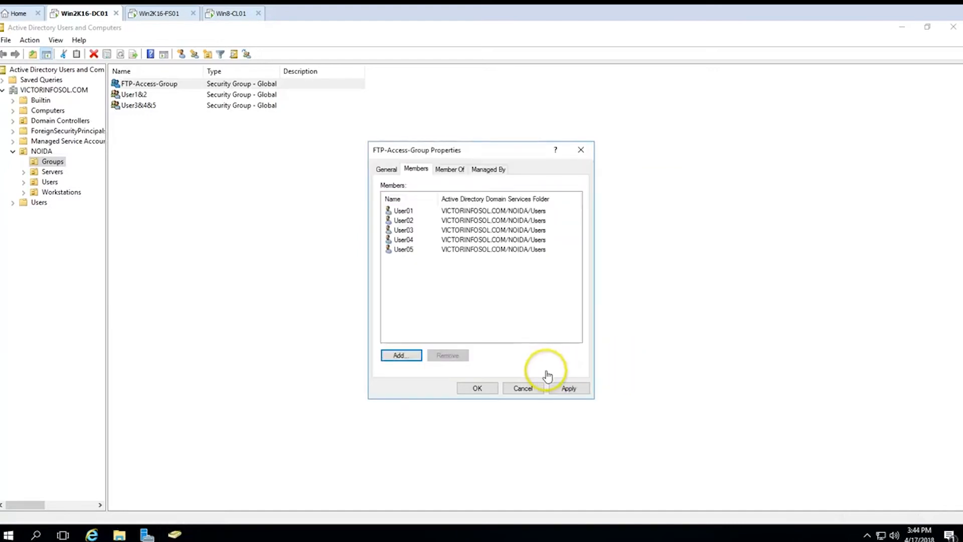
pyautogui.click(568, 388)
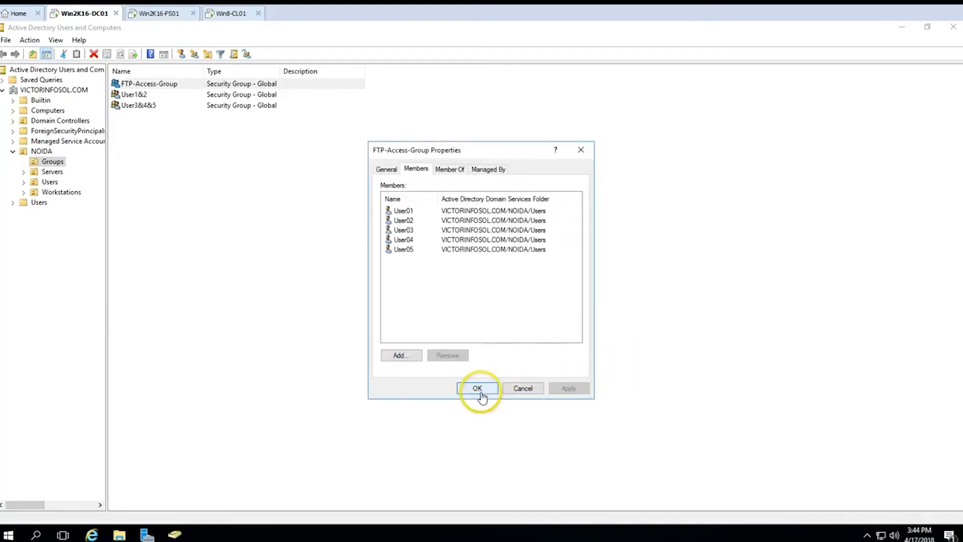
pyautogui.click(388, 172)
pyautogui.click(413, 170)
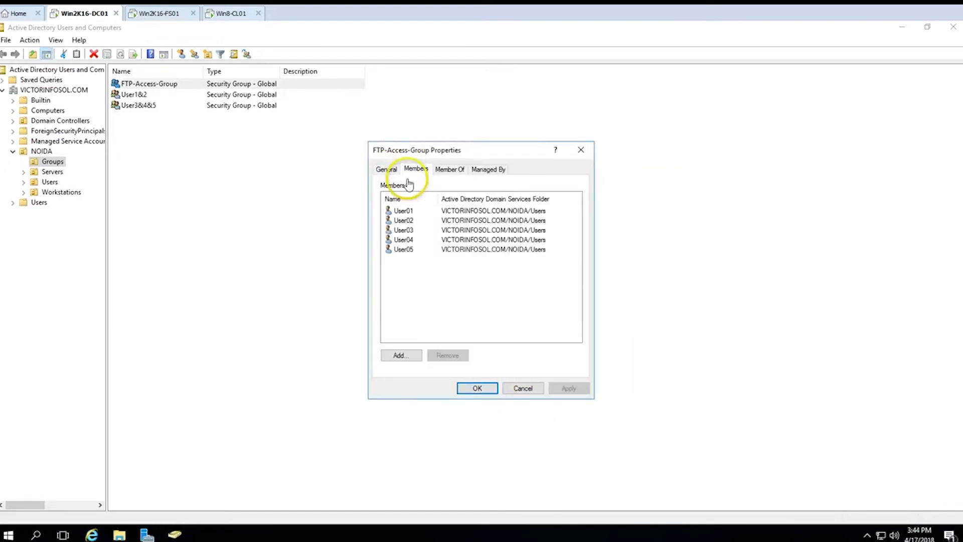
pyautogui.moveTo(390, 276); pyautogui.dragTo(412, 206)
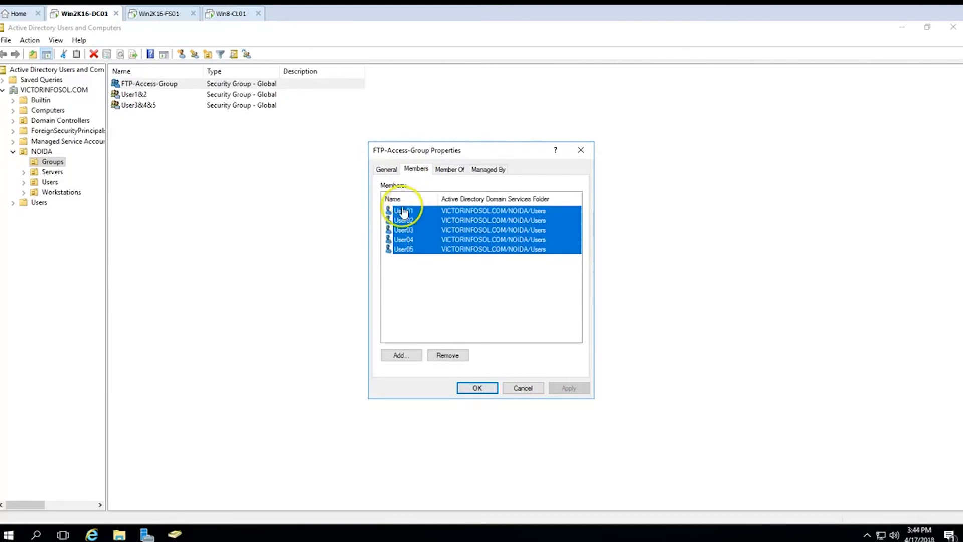
pyautogui.press('Return')
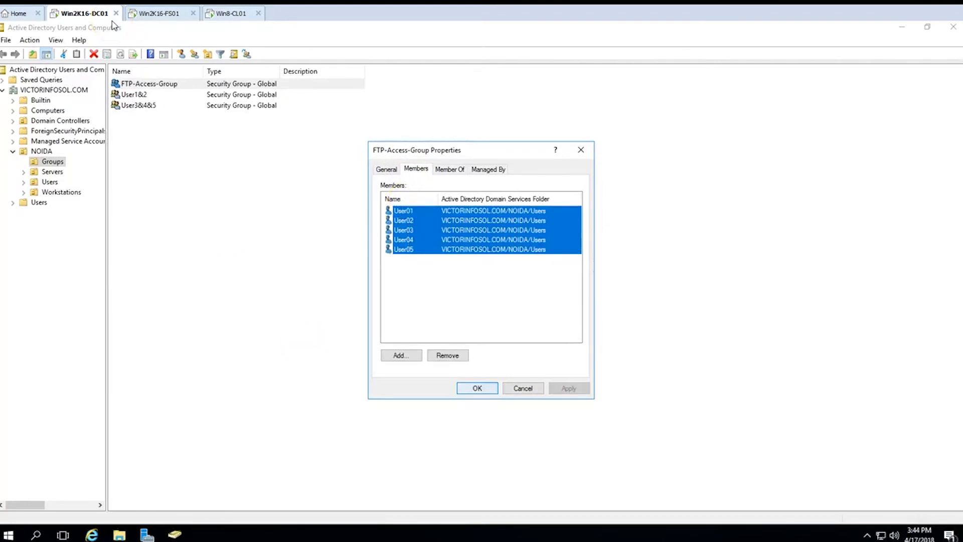
# Return to the Win2K16-FS01 virtual machine, grant FTP-Access-Group Read and Write permissions, and finish creating the FTP site.
pyautogui.click(157, 16)
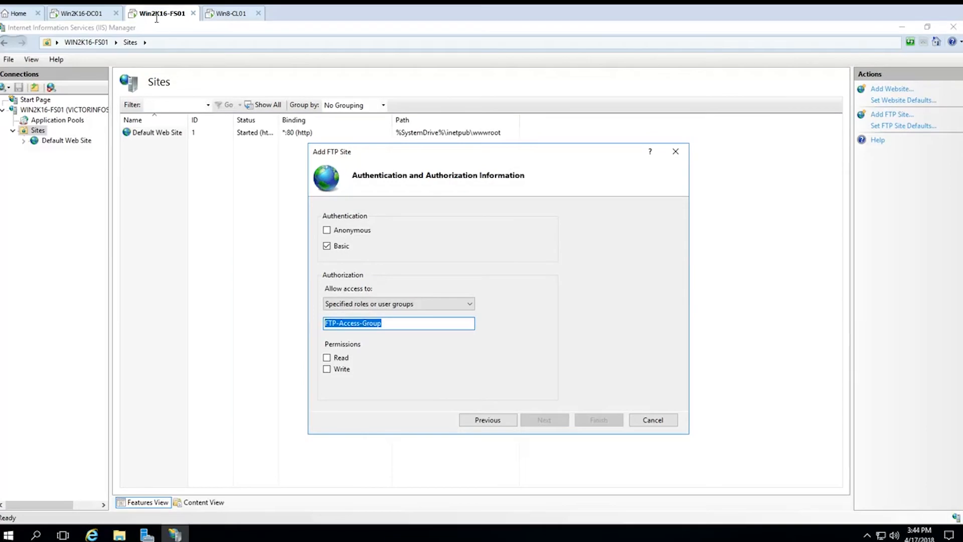
pyautogui.press('Tab')
pyautogui.press('space')
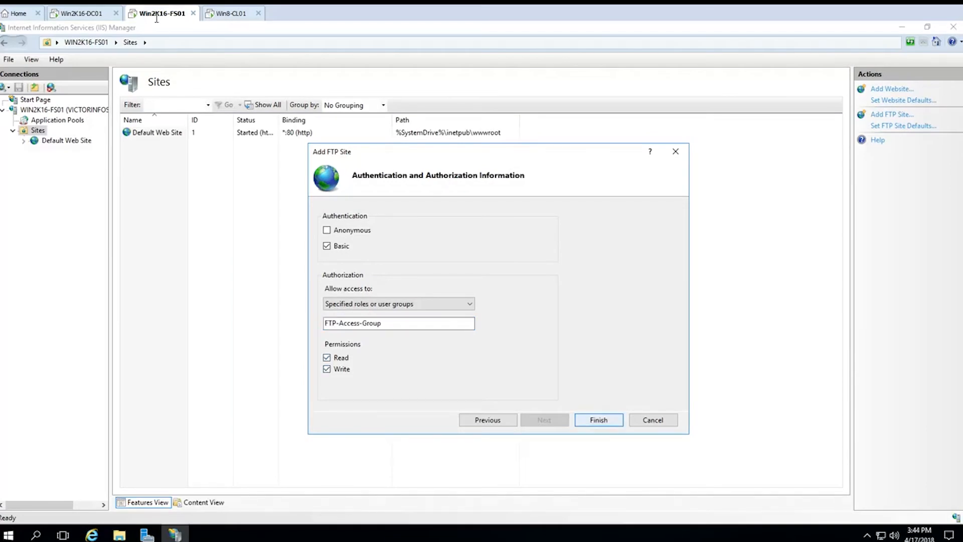
pyautogui.click(598, 420)
pyautogui.click(179, 148)
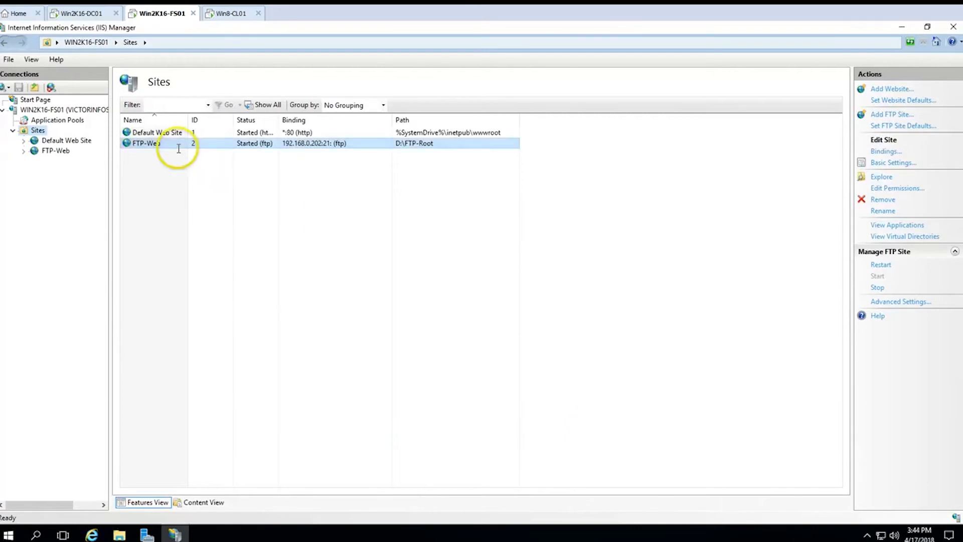
# Restart the FTP-Web site under the server's Sites node.
pyautogui.click(61, 151)
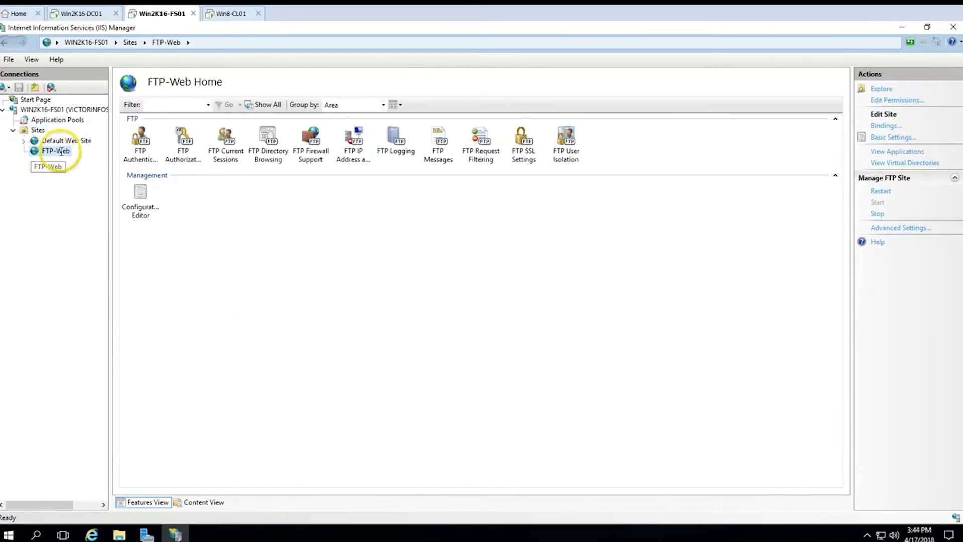
pyautogui.rightClick(61, 151)
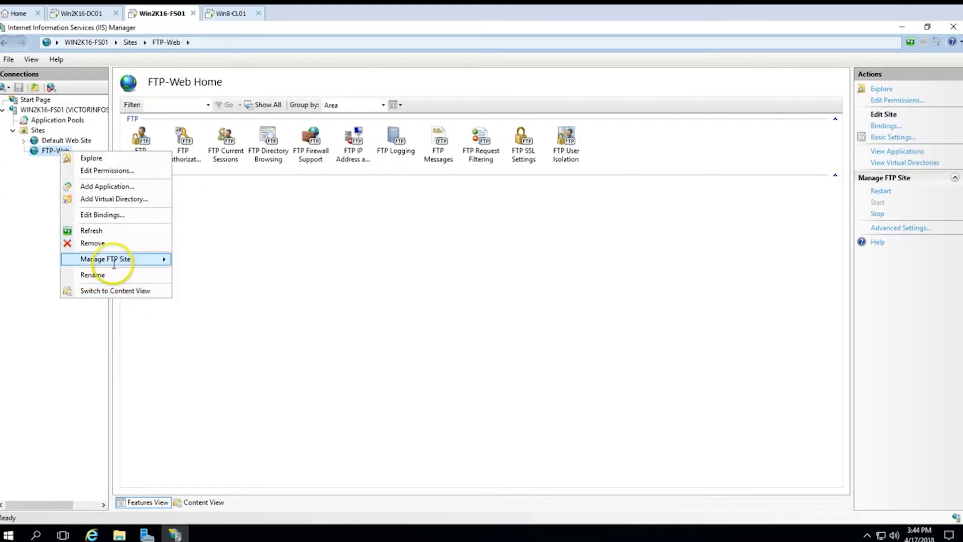
pyautogui.moveTo(120, 259)
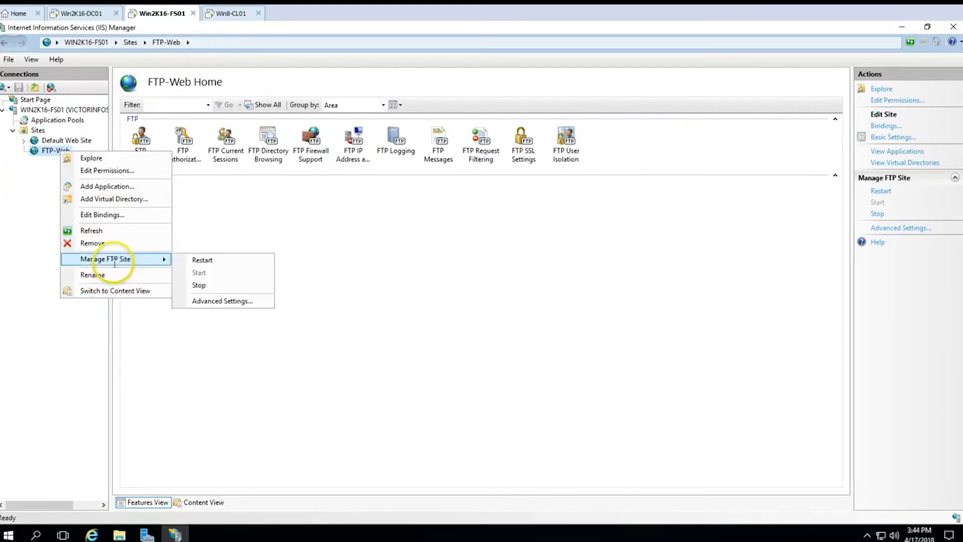
pyautogui.click(216, 260)
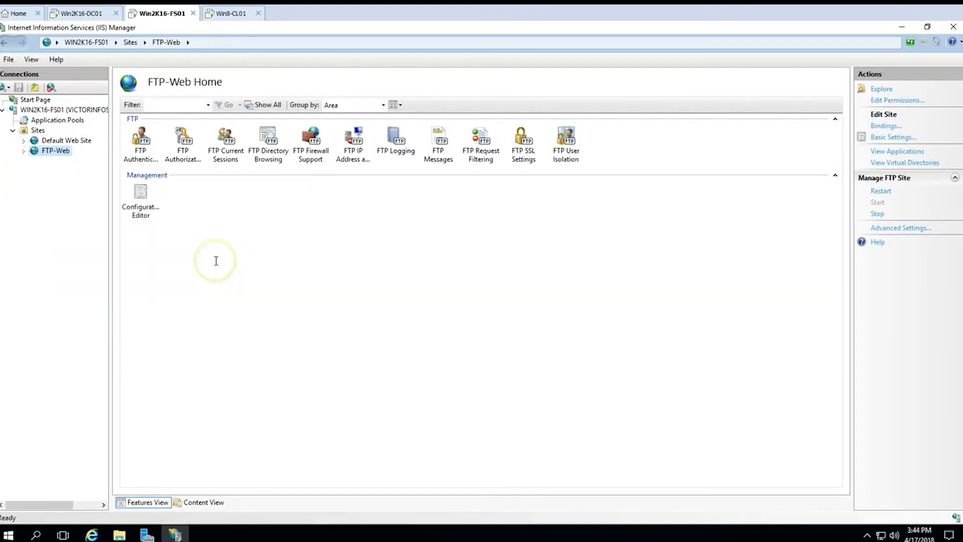
# Review the FTP-Web site's bindings, including the options for adding a binding, and leave them without adding one.
pyautogui.rightClick(59, 154)
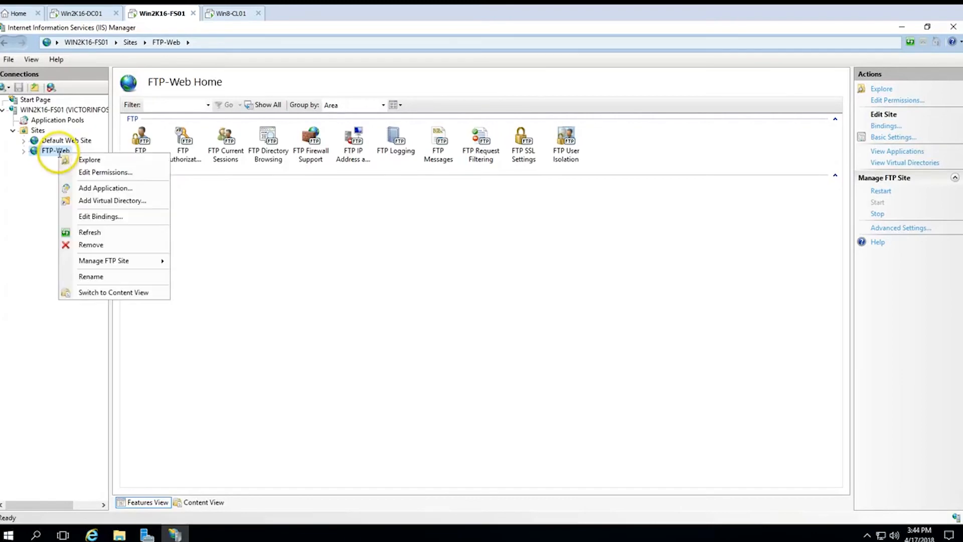
pyautogui.click(106, 216)
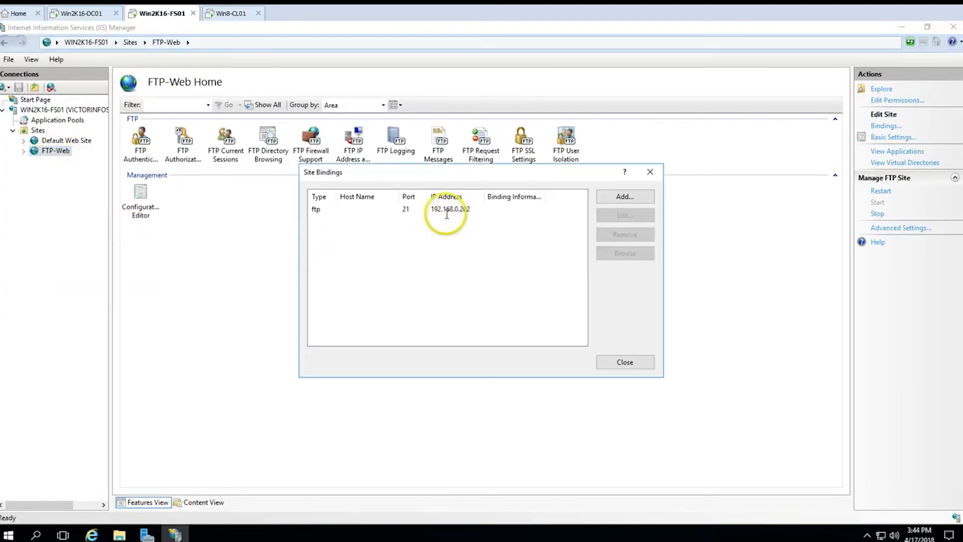
pyautogui.click(461, 209)
pyautogui.click(610, 197)
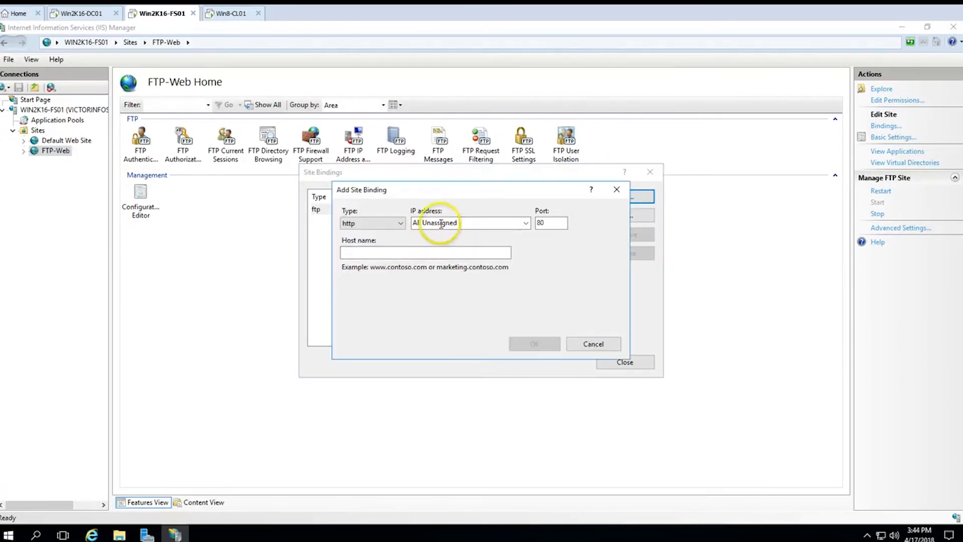
pyautogui.click(526, 224)
pyautogui.click(596, 299)
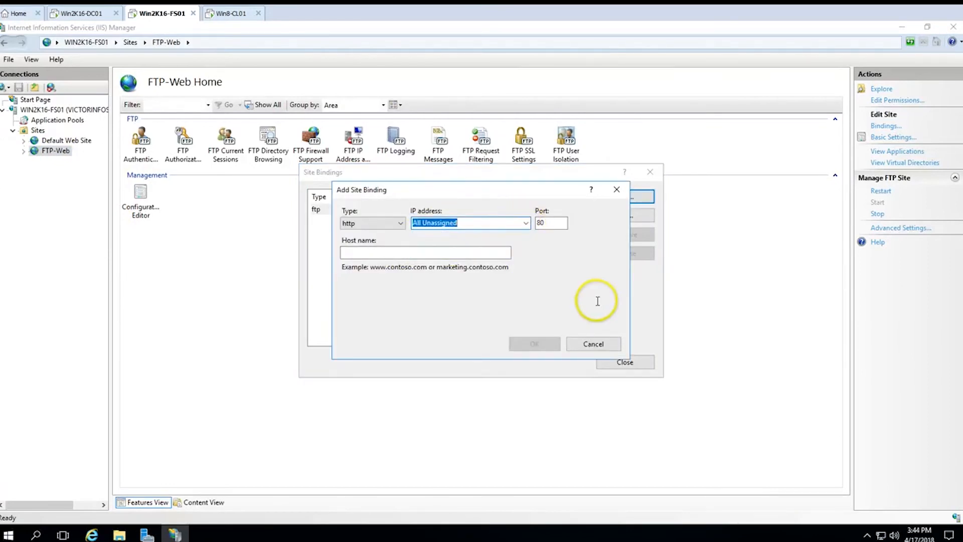
pyautogui.click(602, 345)
pyautogui.click(624, 361)
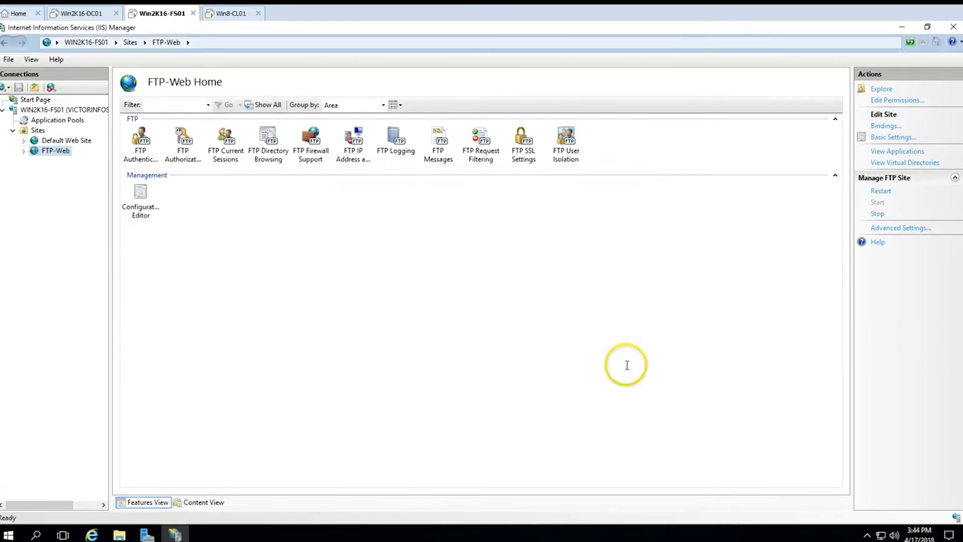
# Inspect the general, sharing and security properties of the FTP-Web site's root folder and close them without changes.
pyautogui.rightClick(68, 148)
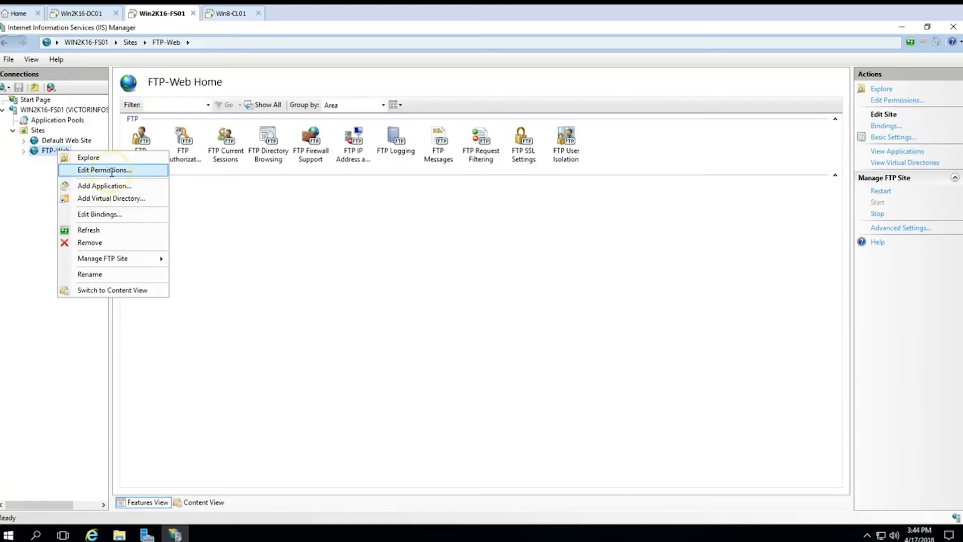
pyautogui.click(112, 171)
pyautogui.moveTo(254, 186); pyautogui.dragTo(417, 185)
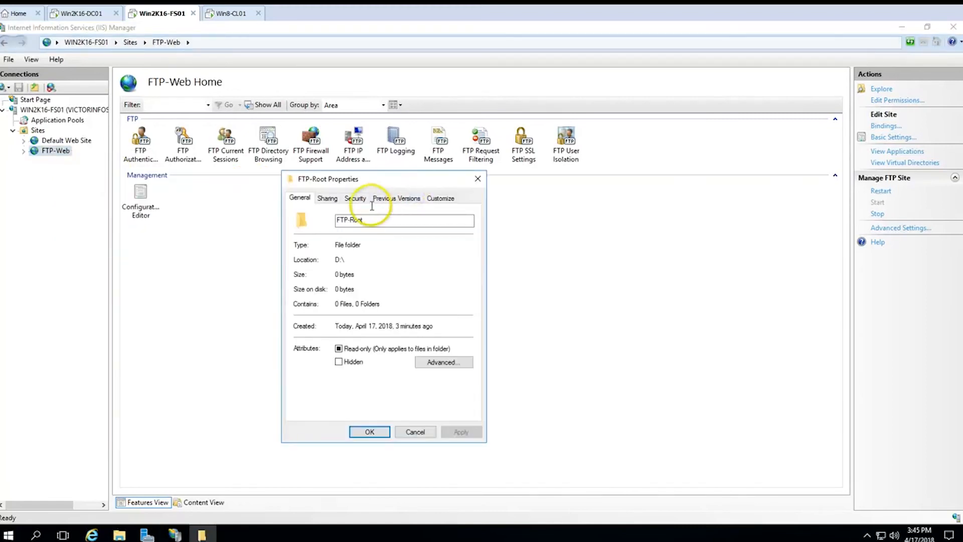
pyautogui.click(355, 199)
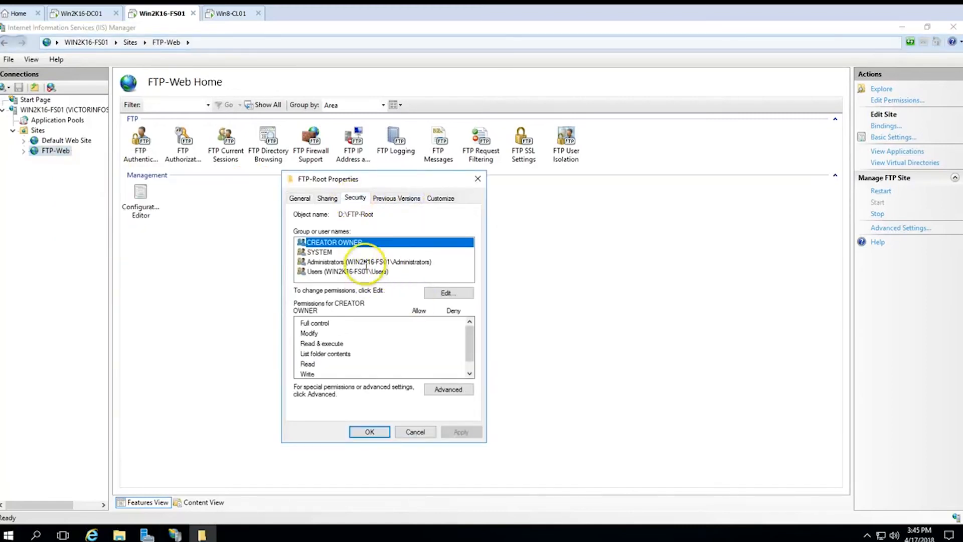
pyautogui.click(328, 199)
pyautogui.click(301, 199)
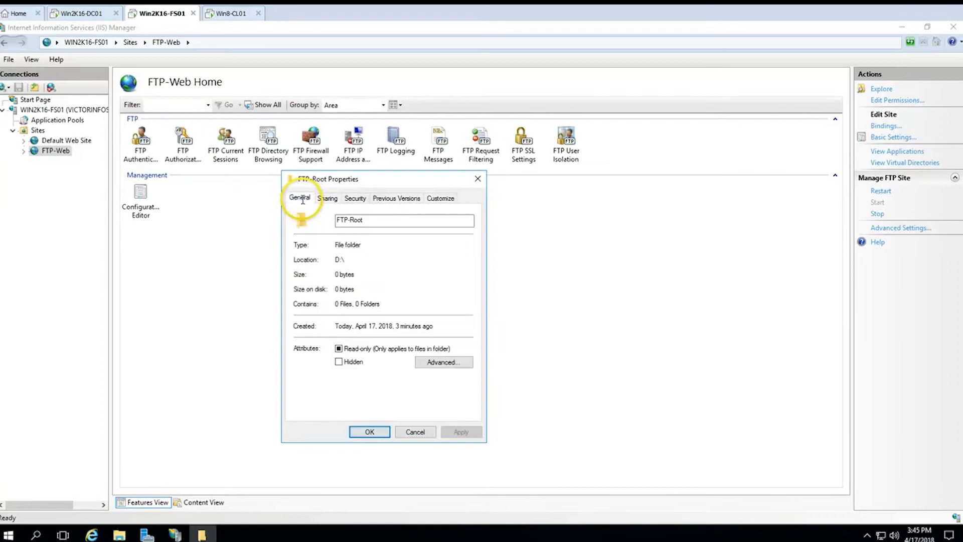
pyautogui.click(415, 432)
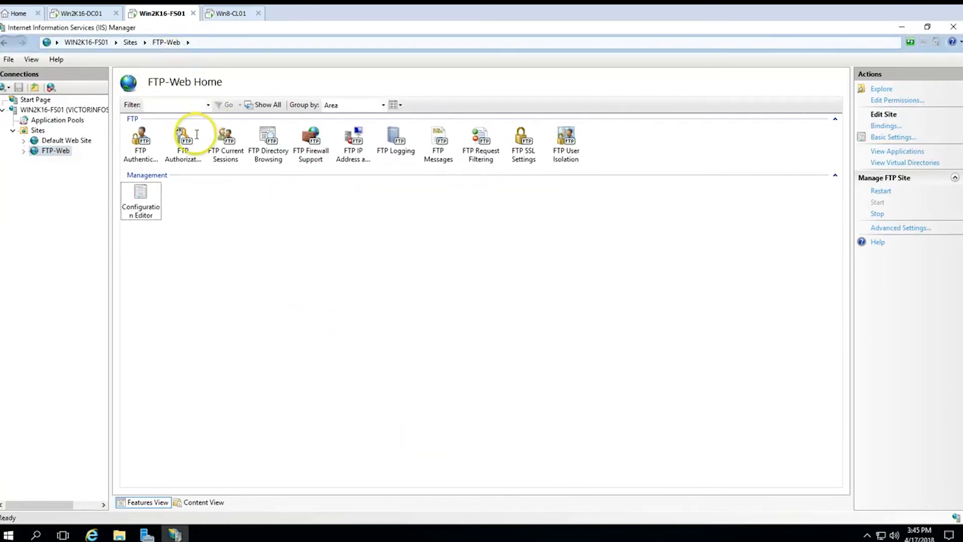
# Switch to the Win8-CL01 virtual machine, search for google in Internet Explorer, and open the Google India site.
pyautogui.click(237, 15)
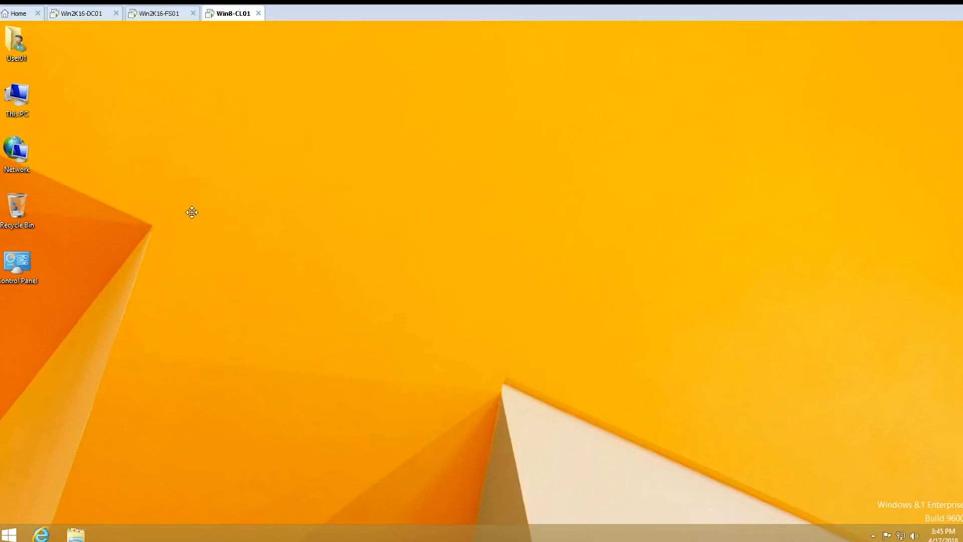
pyautogui.click(41, 535)
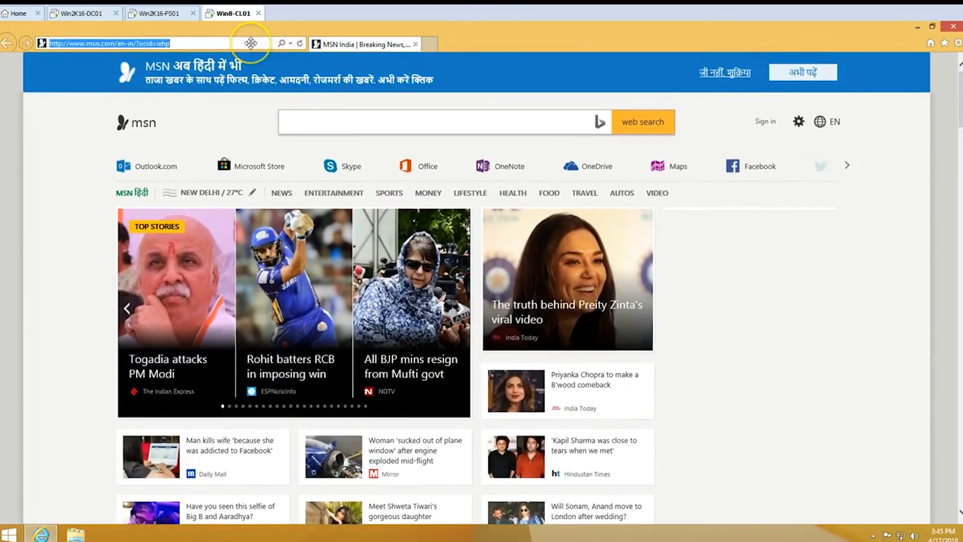
pyautogui.click(251, 44)
pyautogui.write('goo')
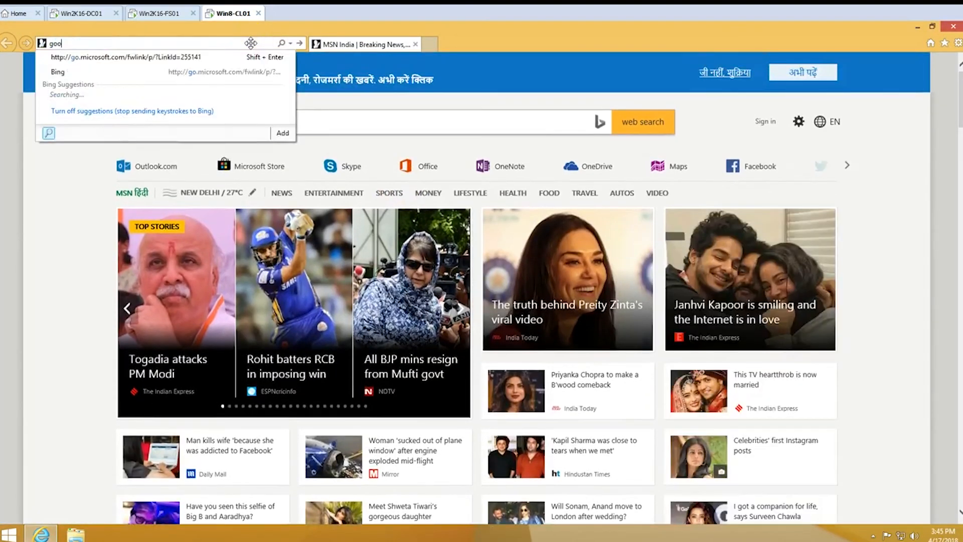
pyautogui.write('gle')
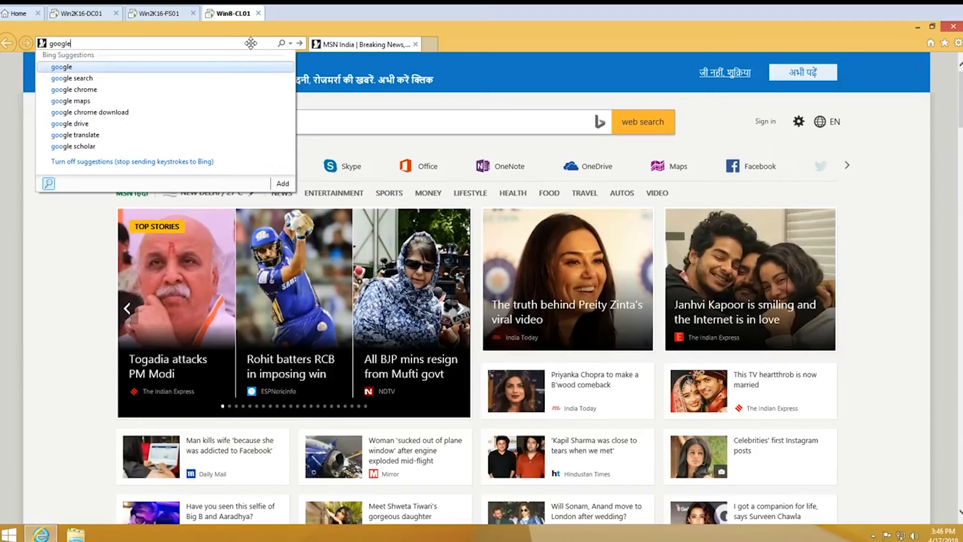
pyautogui.press('Return')
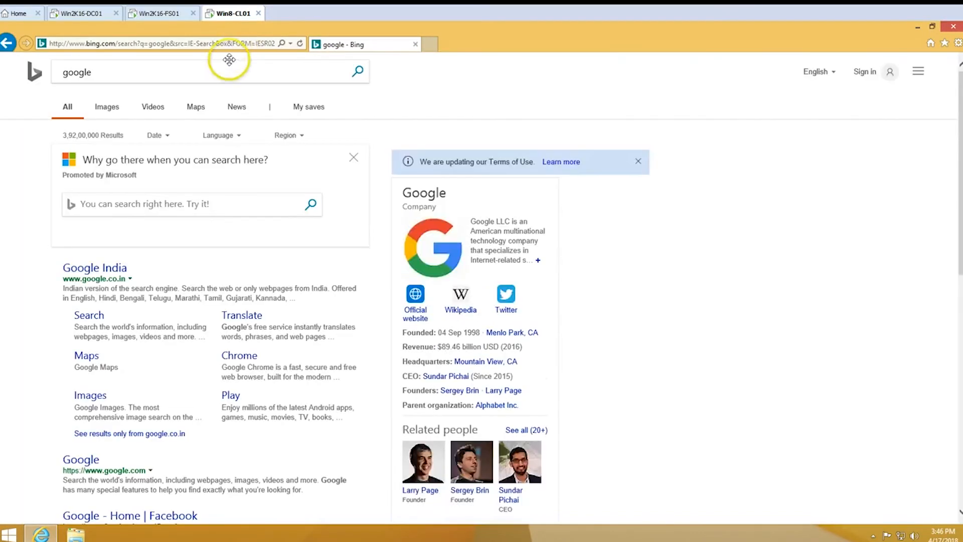
pyautogui.click(101, 268)
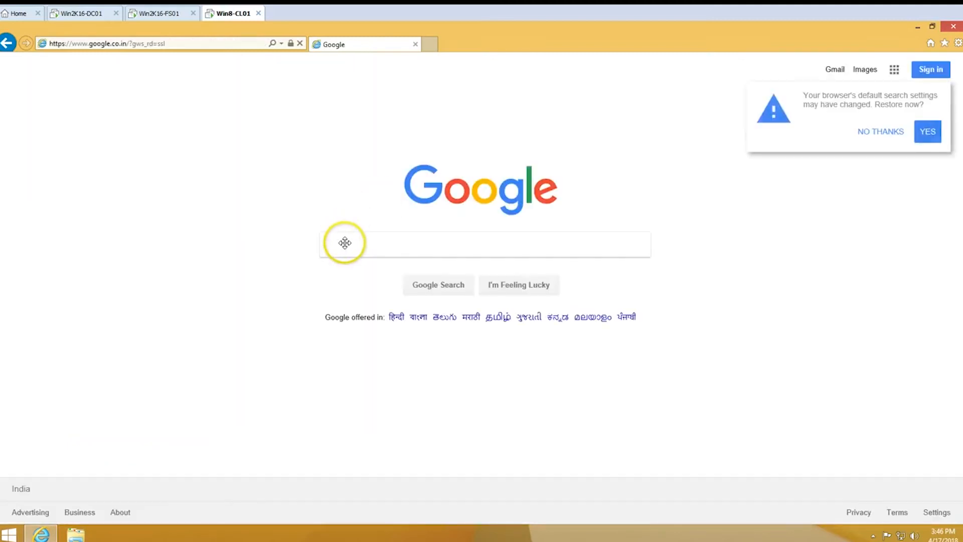
# Search Google for filezilla and open the Download FileZilla Client page for 64-bit Windows.
pyautogui.write('filezi')
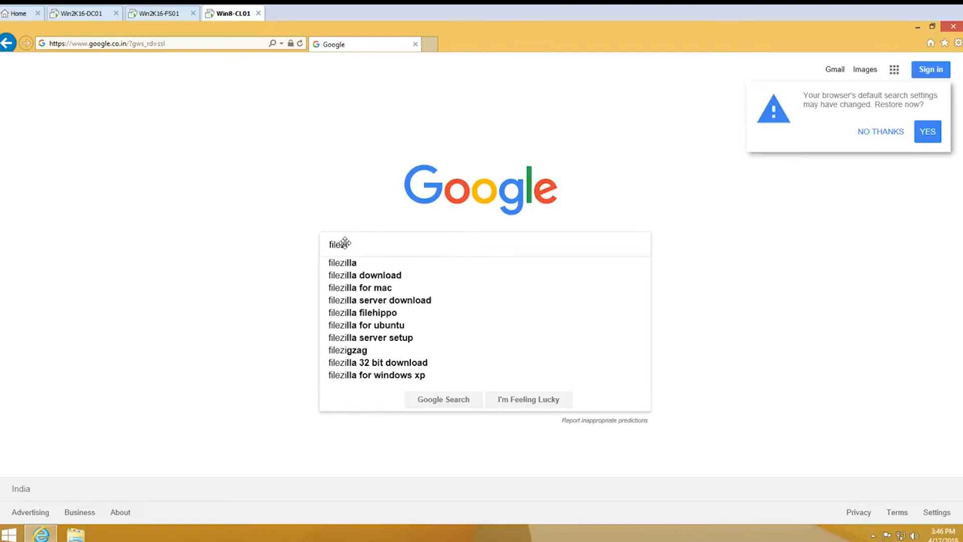
pyautogui.press('Down')
pyautogui.press('Return')
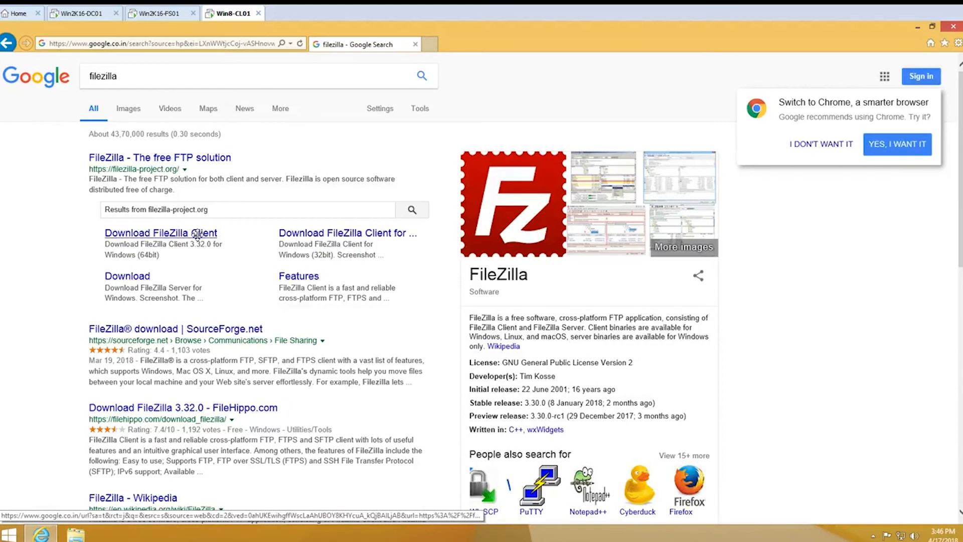
pyautogui.click(197, 234)
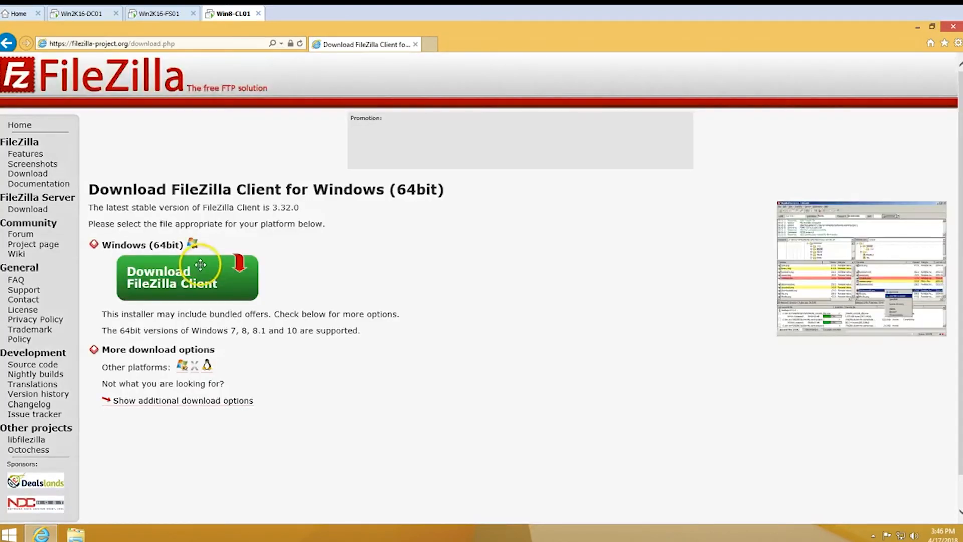
# Download and run the standard FileZilla Client installer, check the download's progress, and close the main browser window.
pyautogui.click(206, 277)
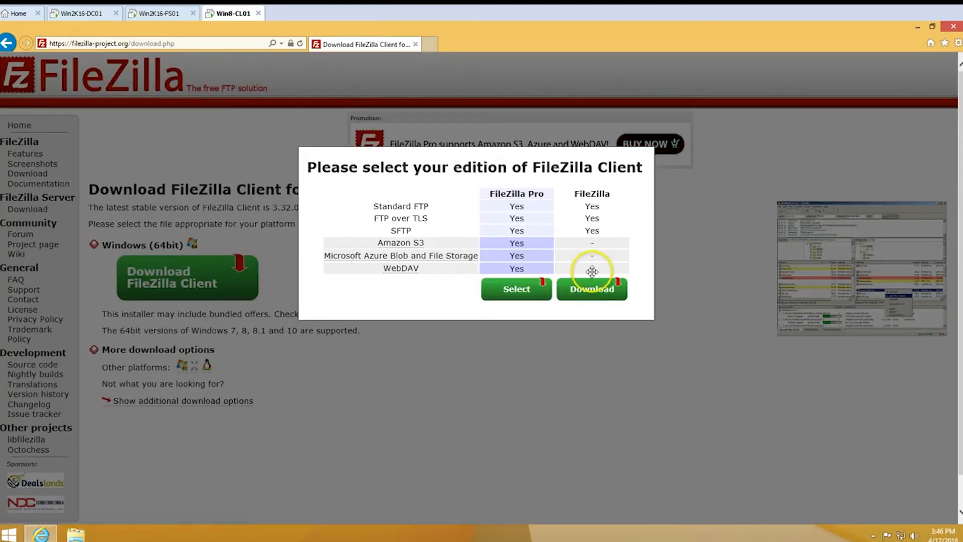
pyautogui.click(590, 289)
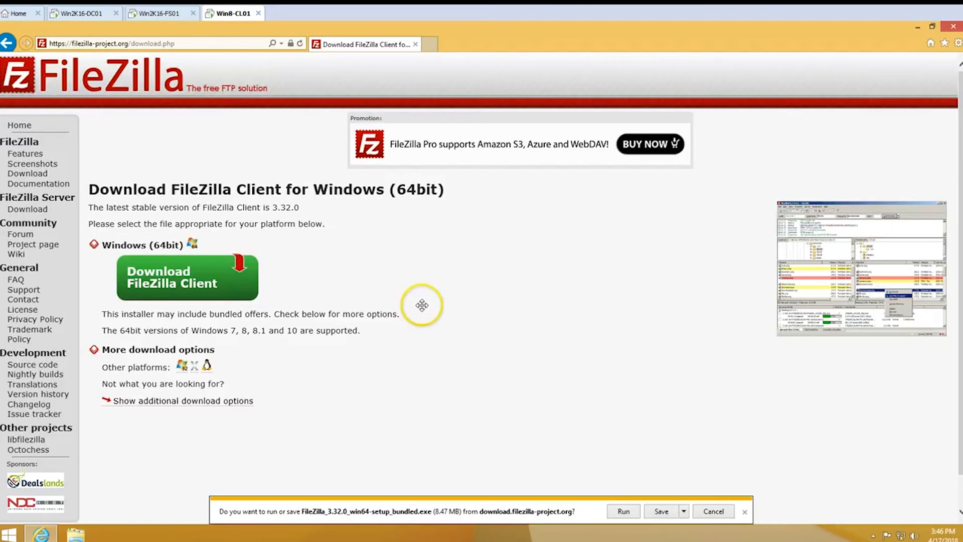
pyautogui.click(620, 510)
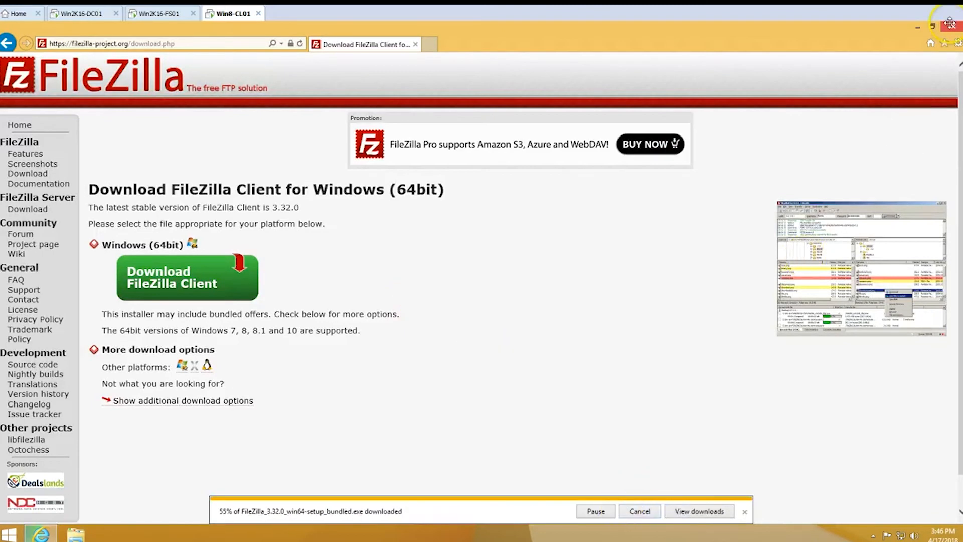
pyautogui.click(695, 510)
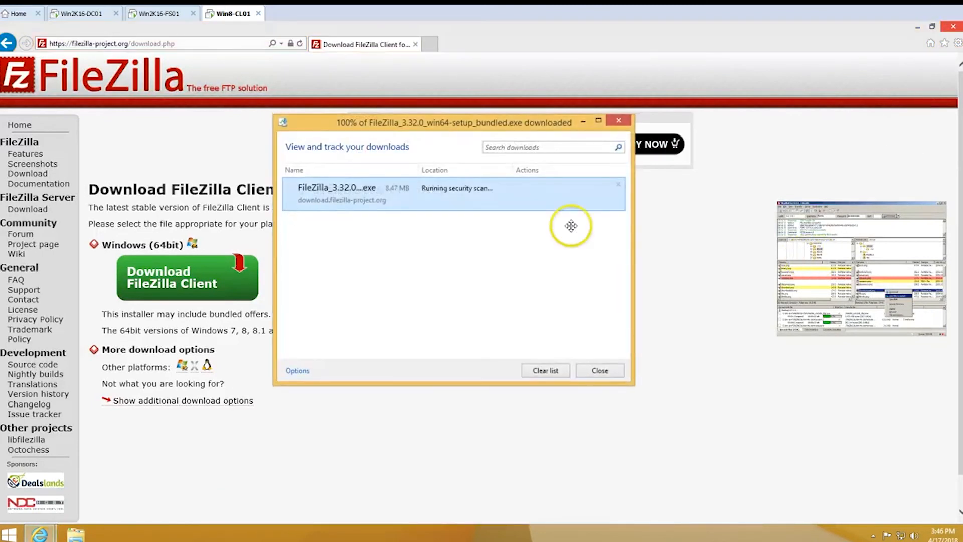
pyautogui.click(953, 24)
pyautogui.moveTo(478, 123); pyautogui.dragTo(578, 125)
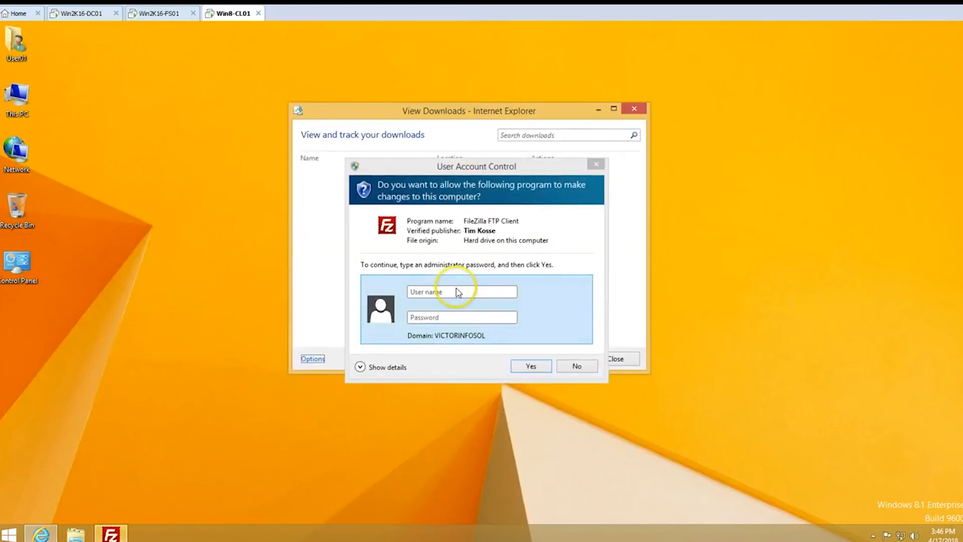
# Authorize the FileZilla installer with the Administrator account and its password, and close the downloads window.
pyautogui.click(460, 295)
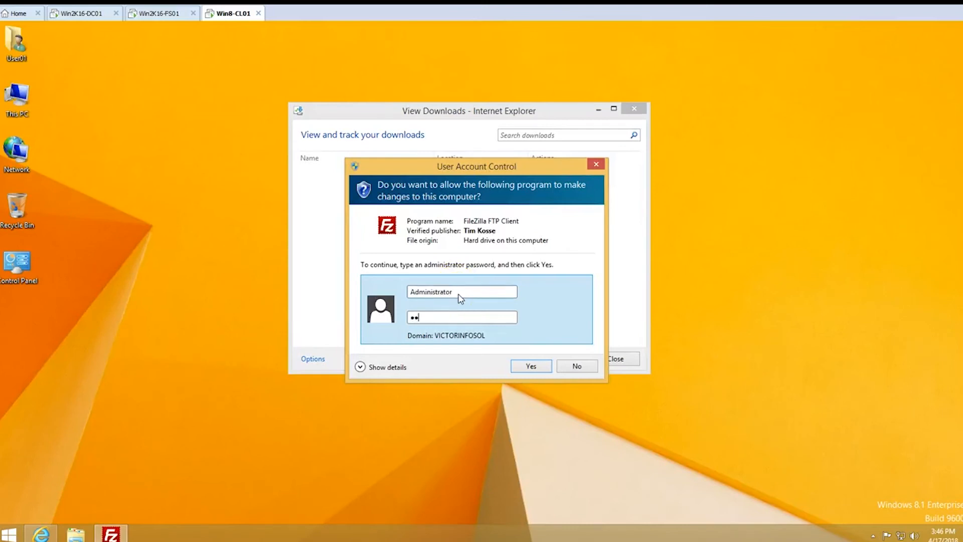
pyautogui.press('Return')
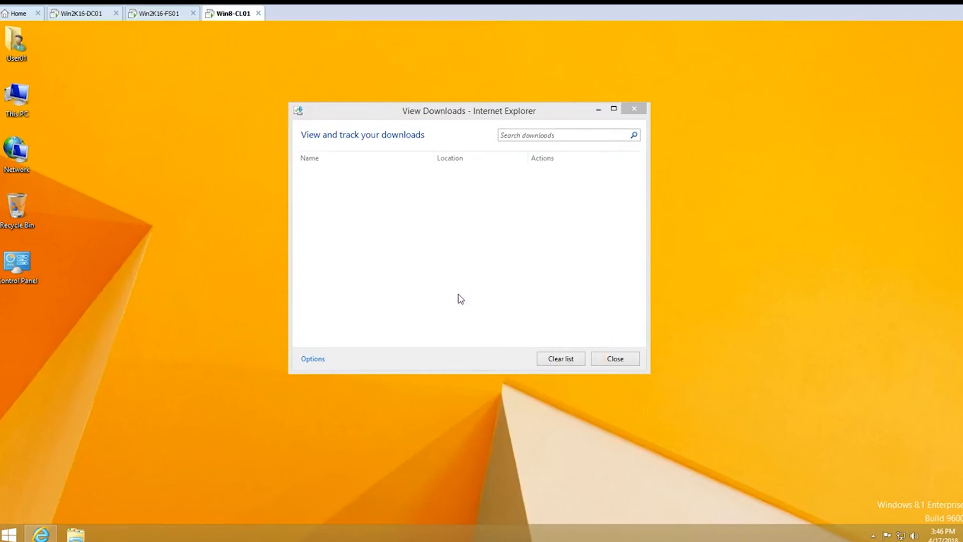
pyautogui.click(633, 111)
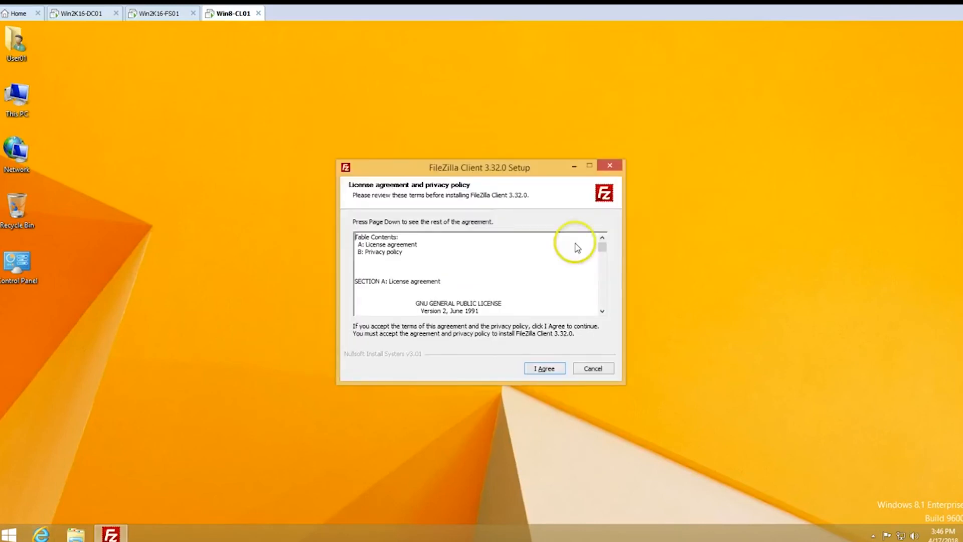
# Accept the license, install FileZilla Client for all users with the default options, launch it, and dismiss the welcome dialog.
pyautogui.click(542, 368)
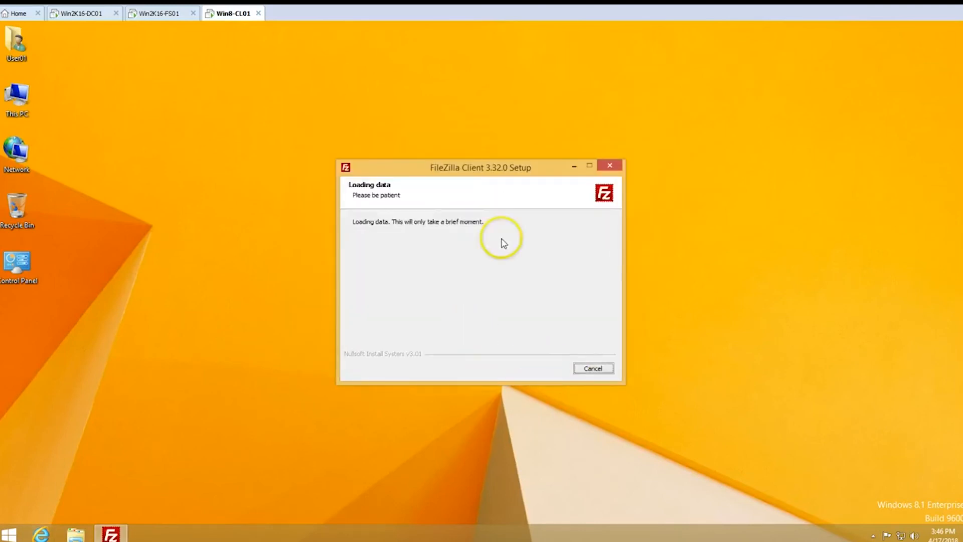
pyautogui.moveTo(495, 167); pyautogui.dragTo(441, 142)
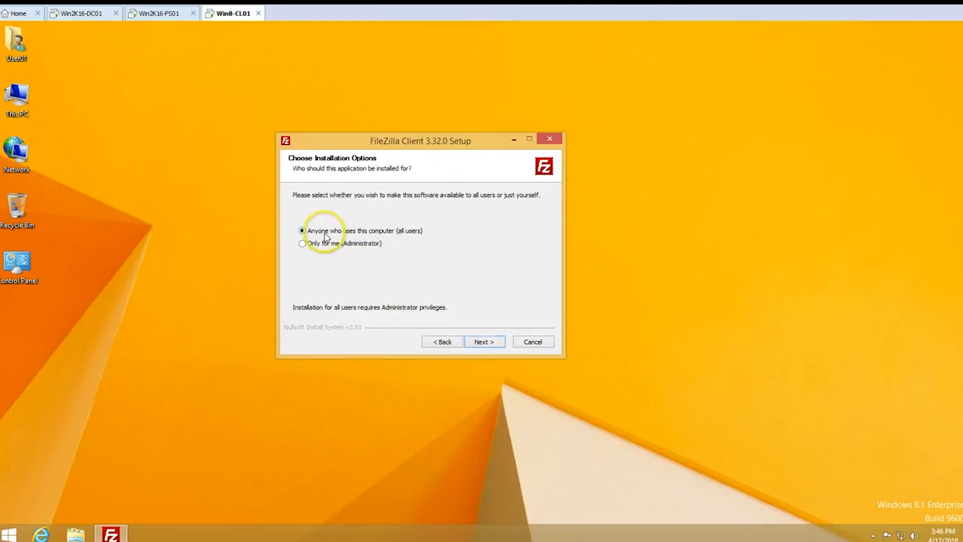
pyautogui.click(484, 342)
pyautogui.click(483, 343)
pyautogui.click(482, 344)
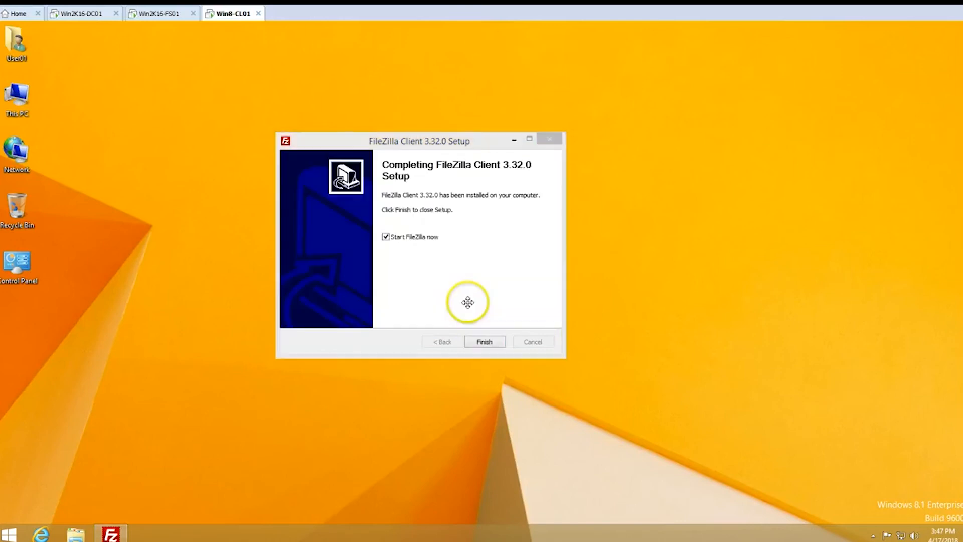
pyautogui.click(485, 341)
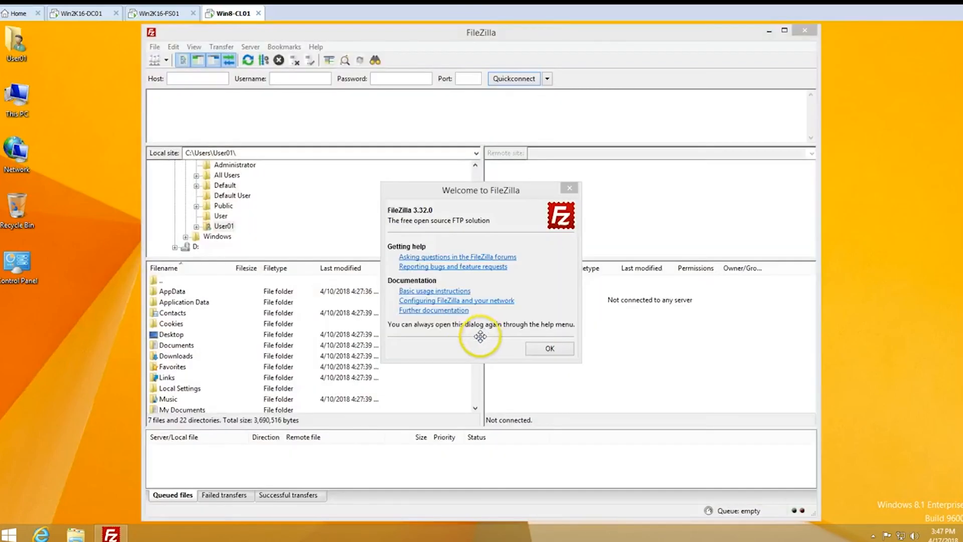
pyautogui.click(550, 348)
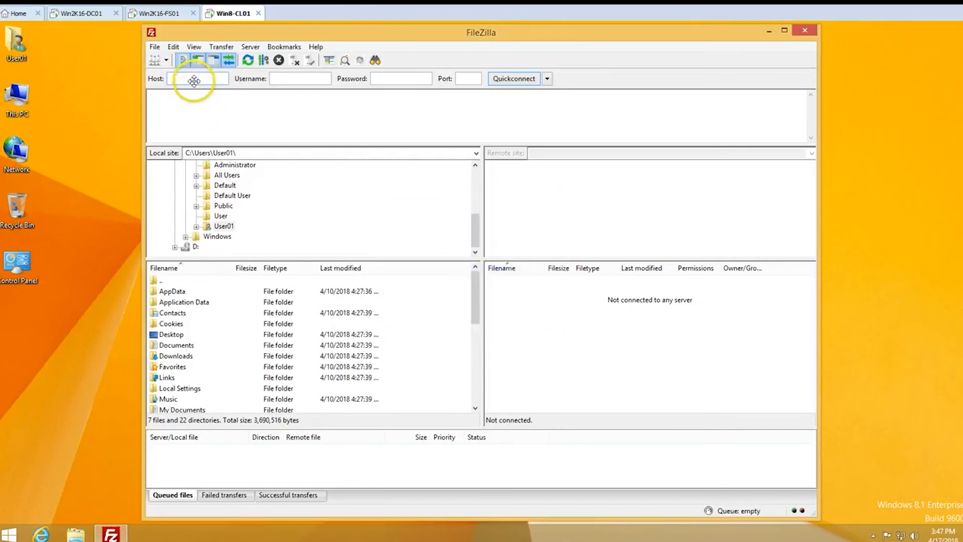
# Begin entering the FTP host address, and look up the LAN address of Win2K16-FS01 in its Local Server properties.
pyautogui.click(192, 82)
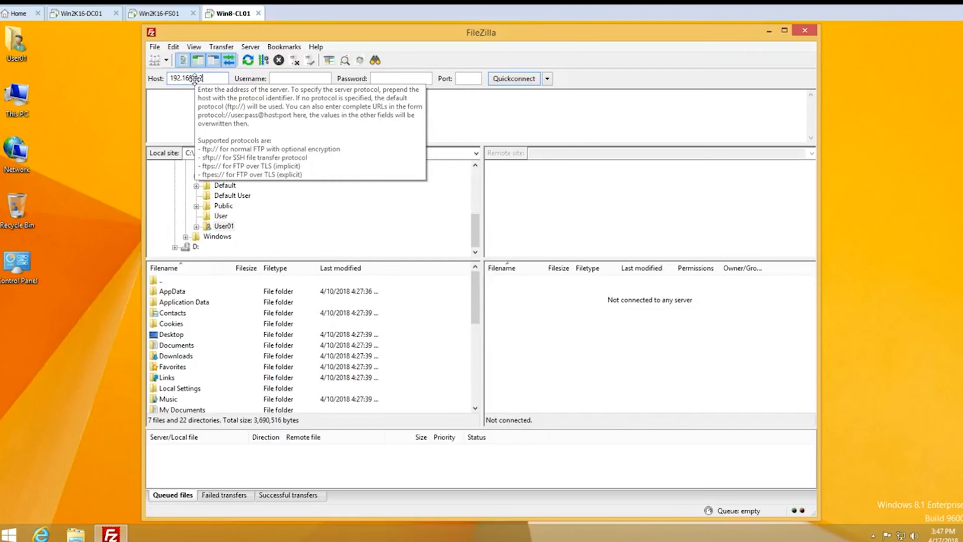
pyautogui.click(150, 14)
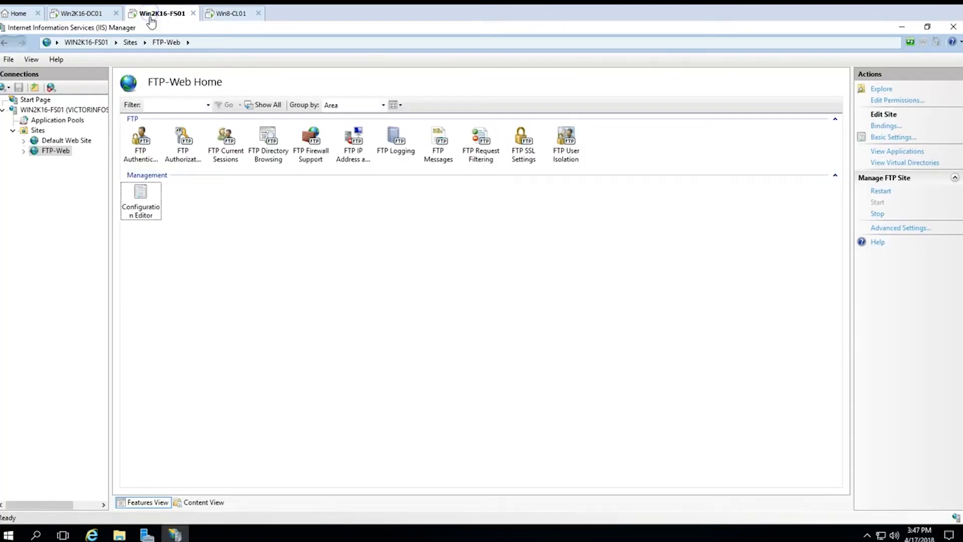
pyautogui.hotkey('alt', 'Tab')
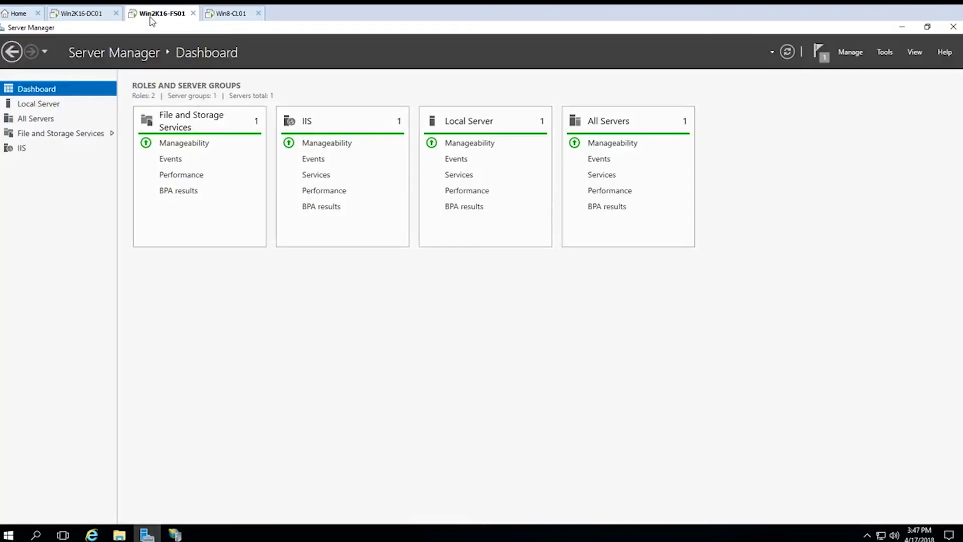
pyautogui.click(38, 104)
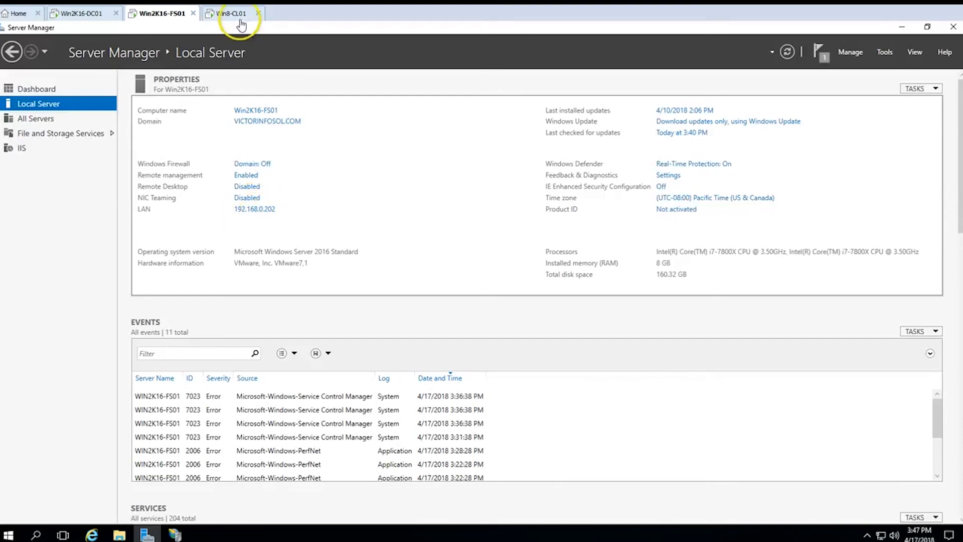
# Connect from Win8-CL01 to host 192.168.0.202 on port 21 as User01 with the account password, and review the connection log.
pyautogui.click(235, 14)
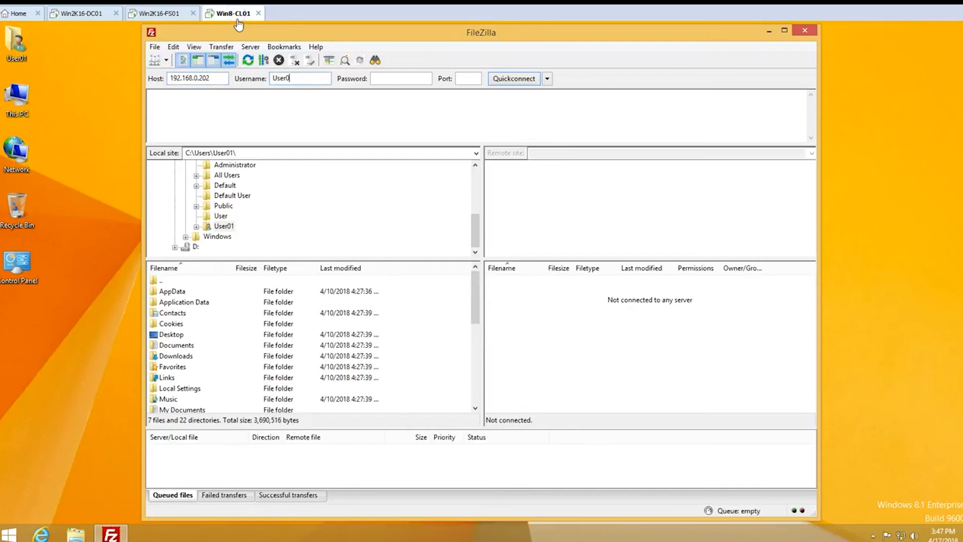
pyautogui.write('••••')
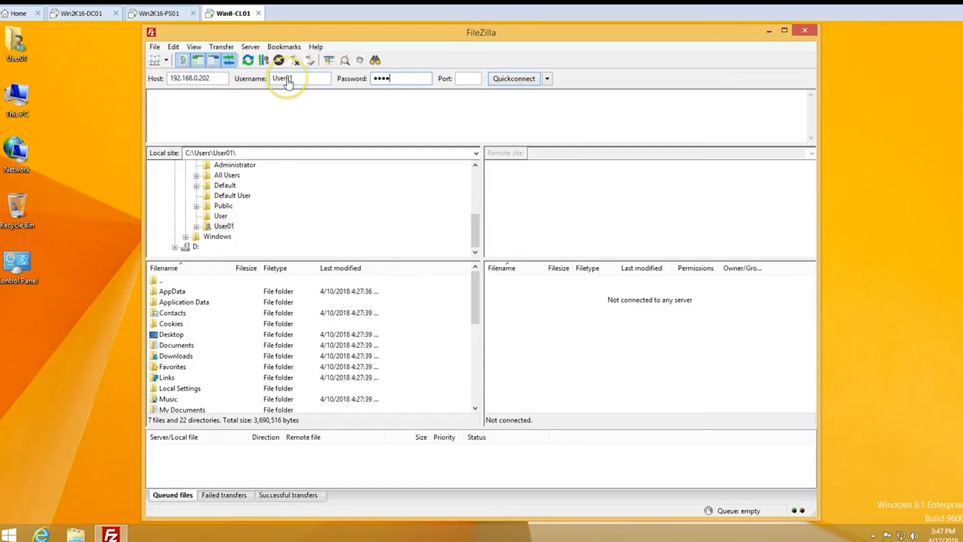
pyautogui.write('••')
pyautogui.click(468, 78)
pyautogui.write('21')
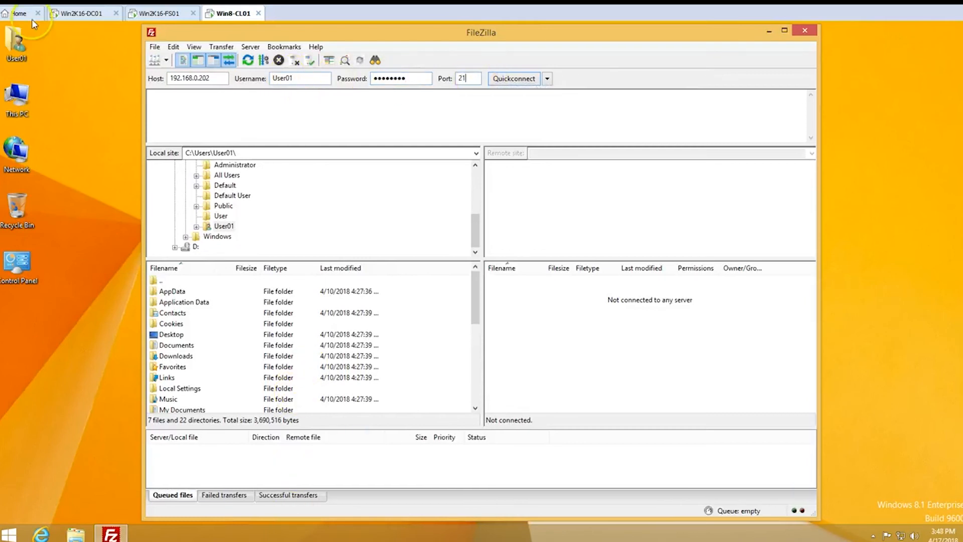
pyautogui.press('Return')
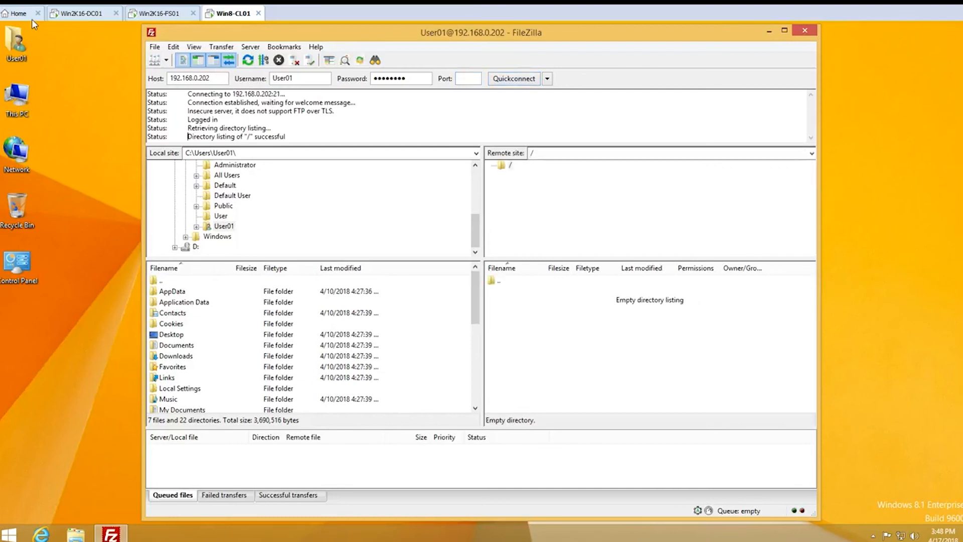
pyautogui.doubleClick(199, 137)
pyautogui.click(349, 129)
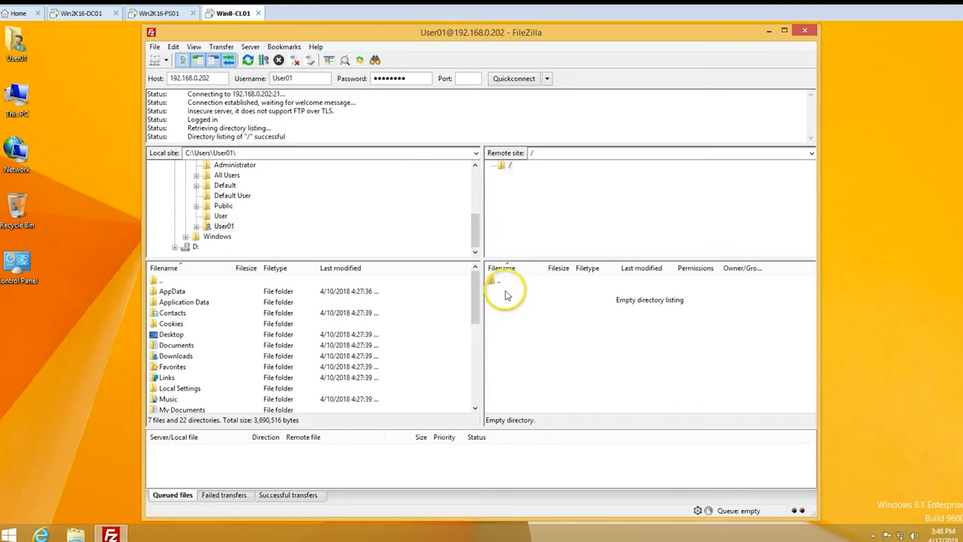
pyautogui.moveTo(188, 129); pyautogui.dragTo(260, 130)
pyautogui.click(324, 122)
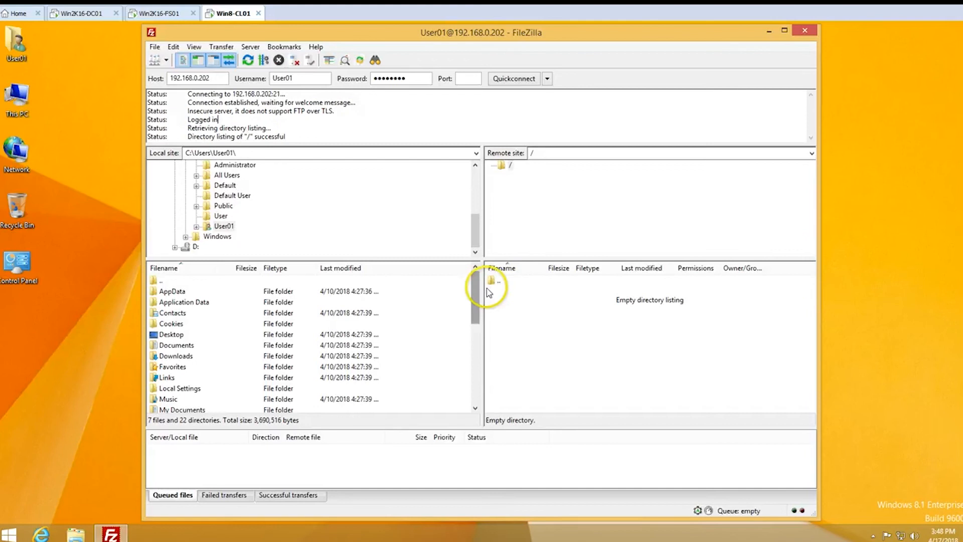
# Create a directory named User01-Data in the root of the remote site.
pyautogui.rightClick(515, 296)
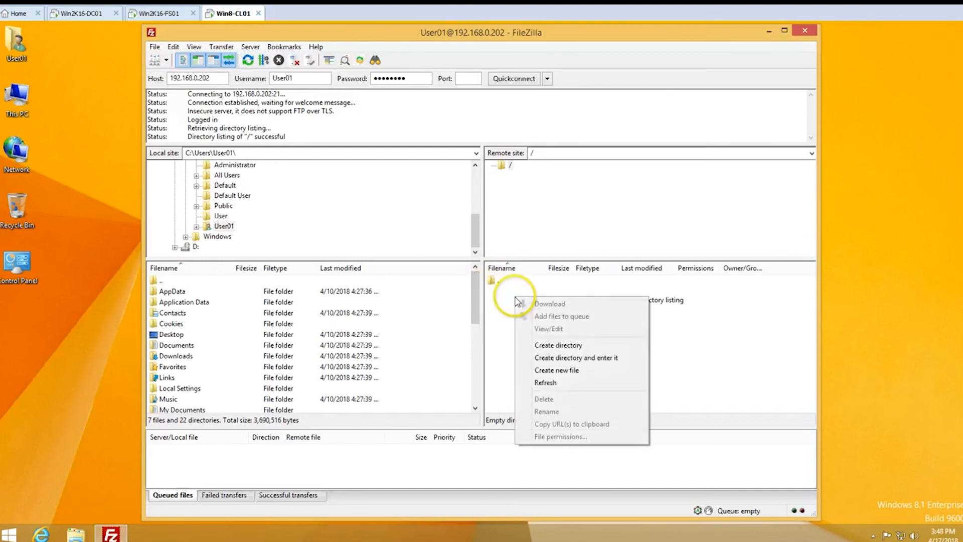
pyautogui.click(570, 347)
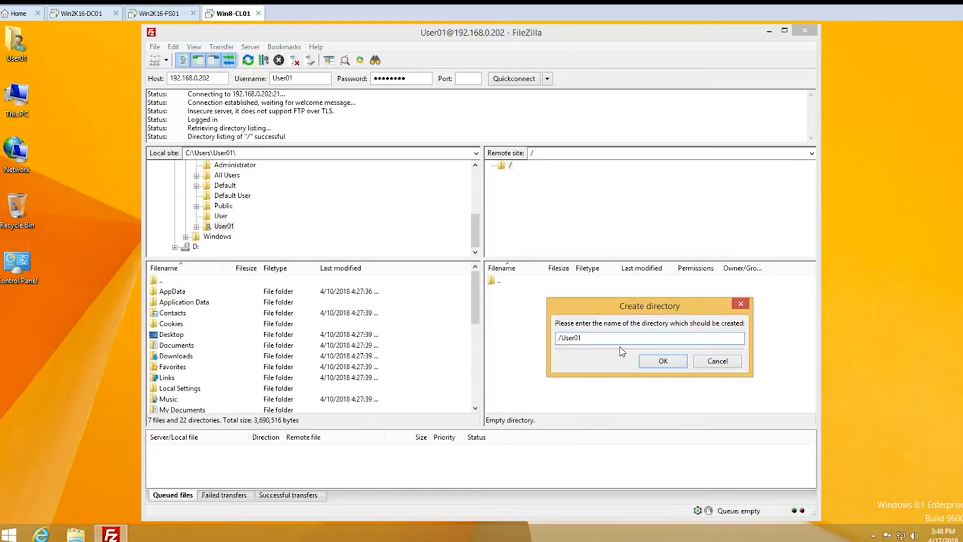
pyautogui.press('Return')
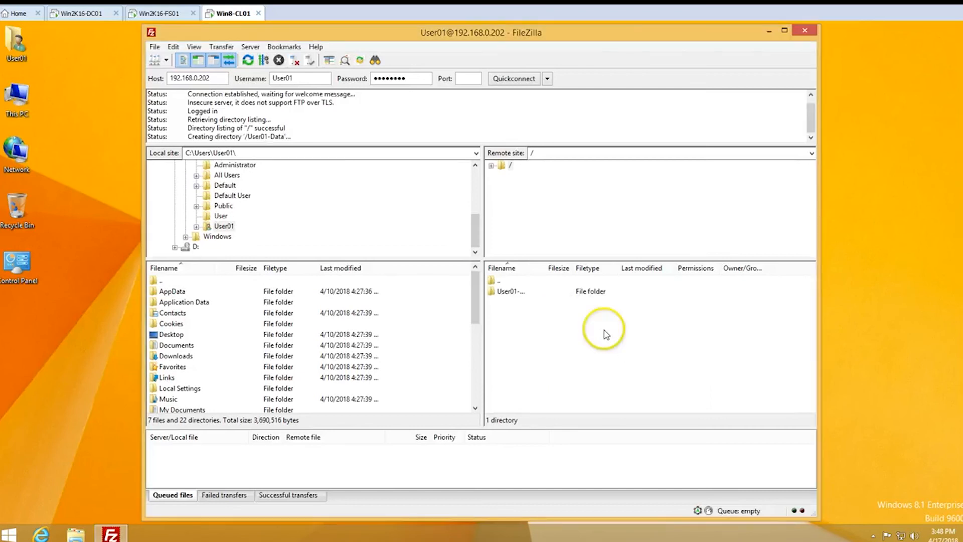
# Create a text document named Usr01 on the client desktop, enter User01 as its content, and save it.
pyautogui.rightClick(37, 291)
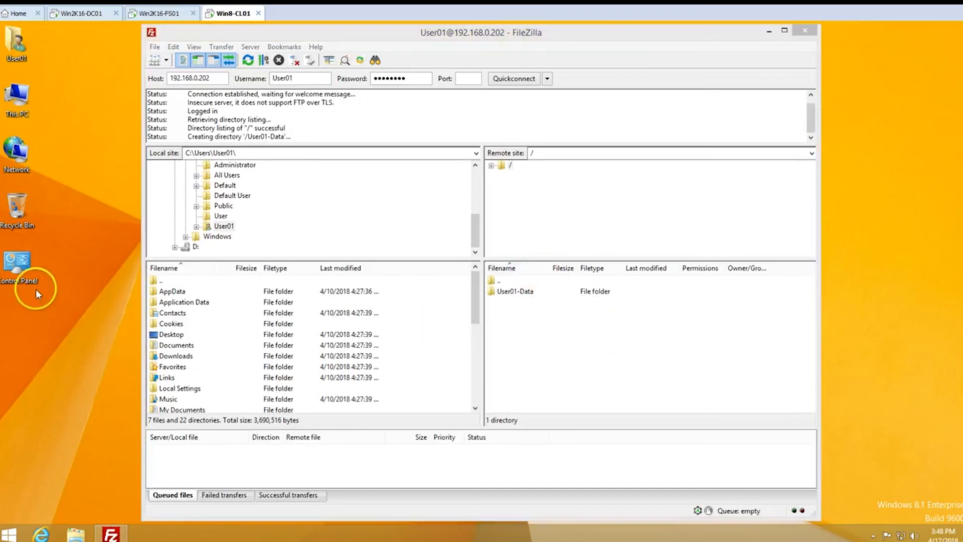
pyautogui.moveTo(79, 370)
pyautogui.click(155, 443)
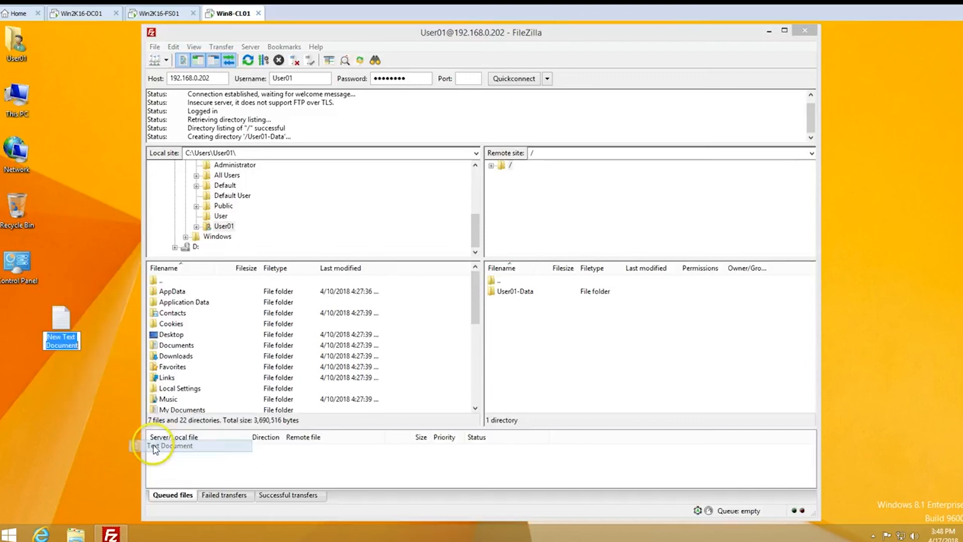
pyautogui.write('Vika')
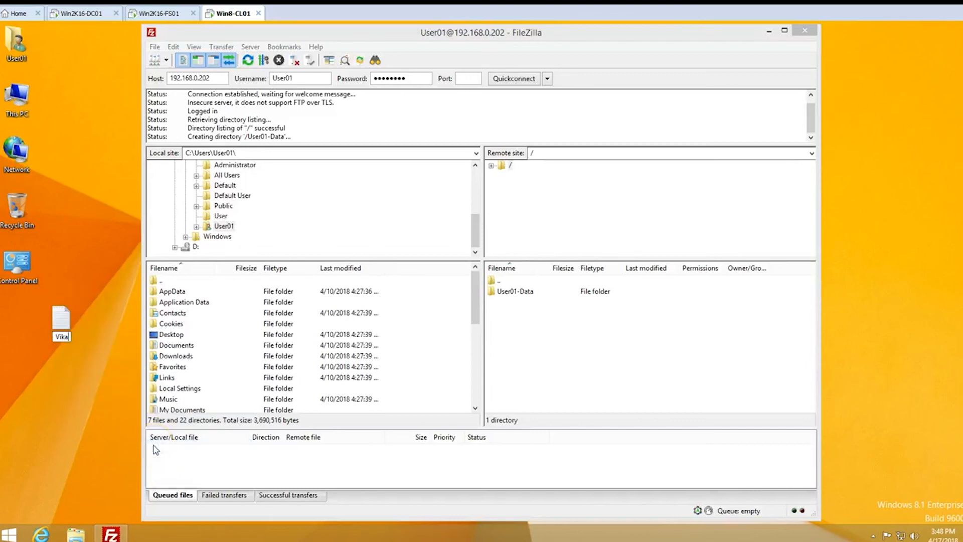
pyautogui.write('sr01')
pyautogui.press('Return')
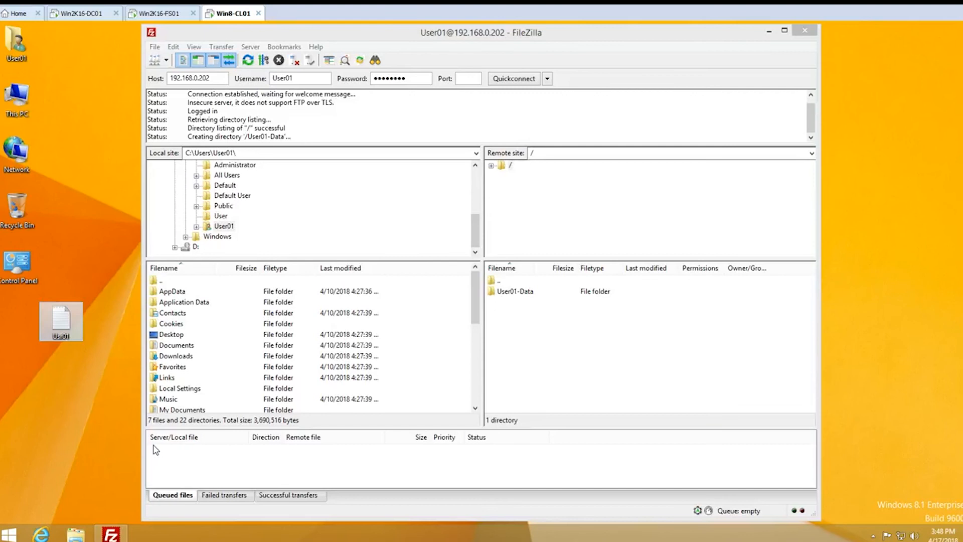
pyautogui.press('Return')
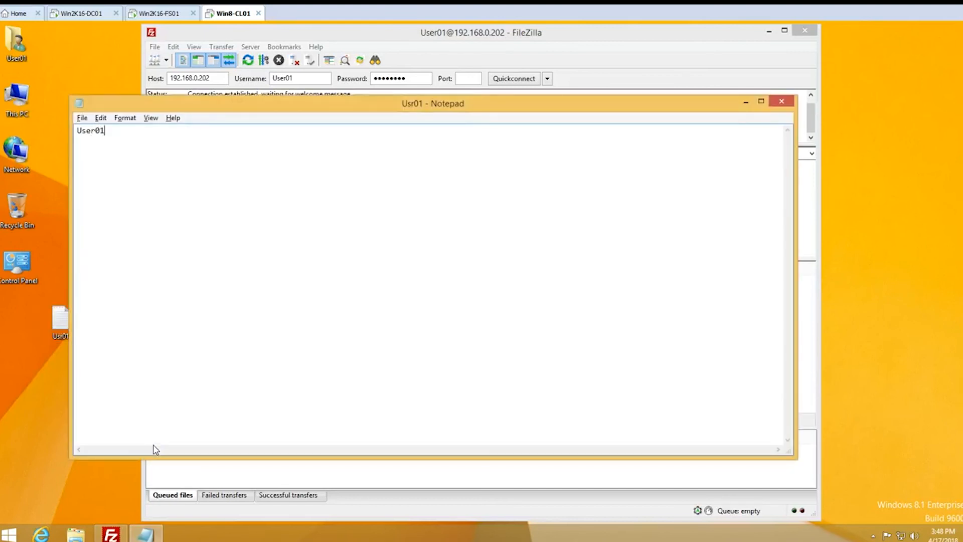
pyautogui.hotkey('alt', 'F4')
pyautogui.click(454, 284)
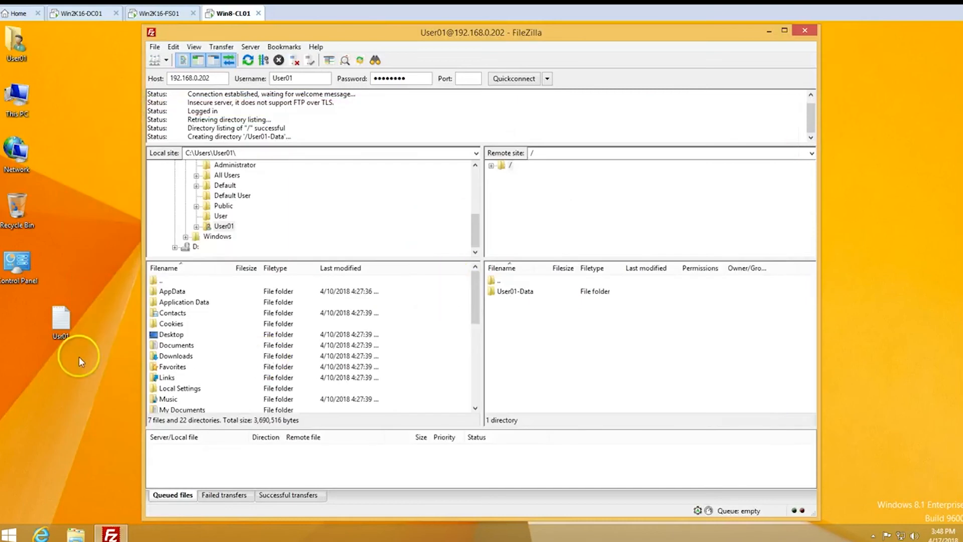
# Upload Usr01.txt from the local Desktop folder into the remote User01-Data directory.
pyautogui.click(62, 323)
pyautogui.doubleClick(182, 334)
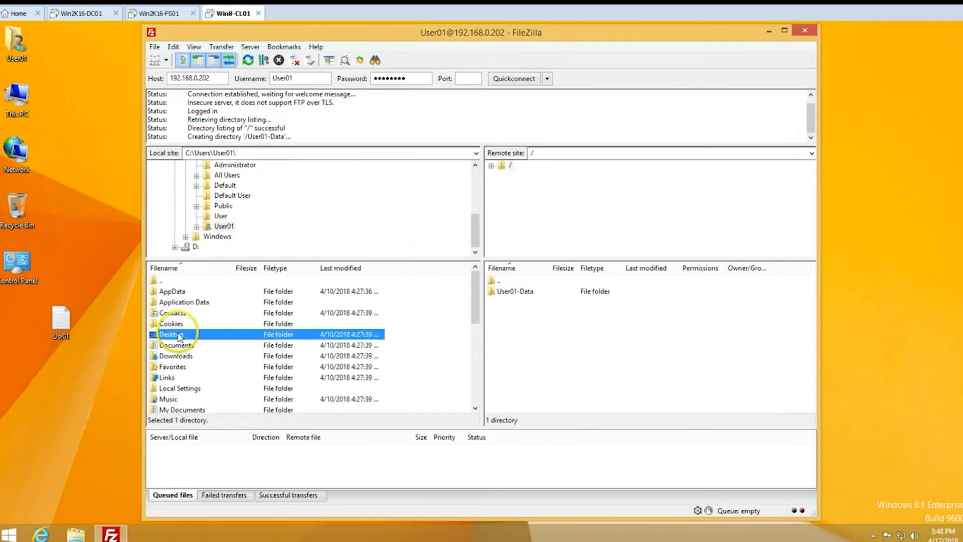
pyautogui.click(179, 304)
pyautogui.rightClick(180, 305)
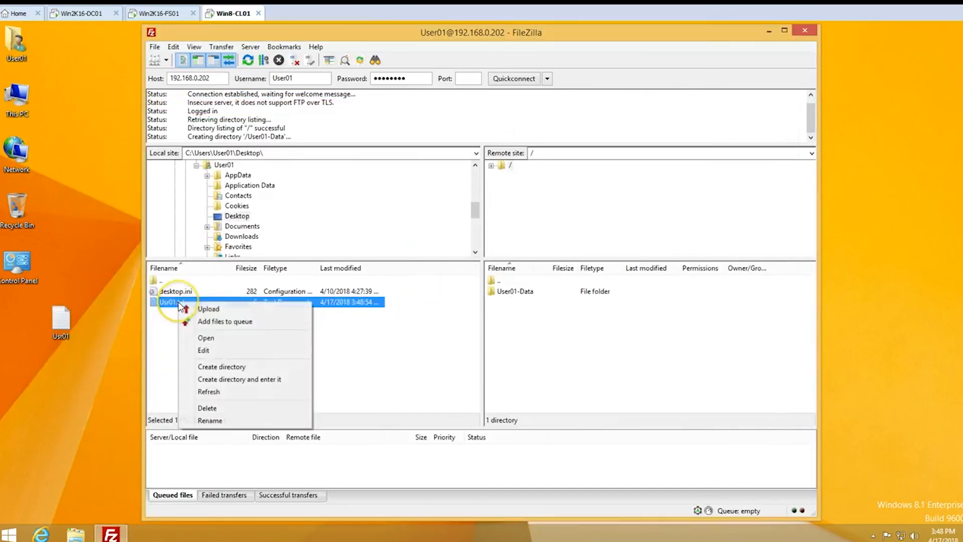
pyautogui.doubleClick(516, 292)
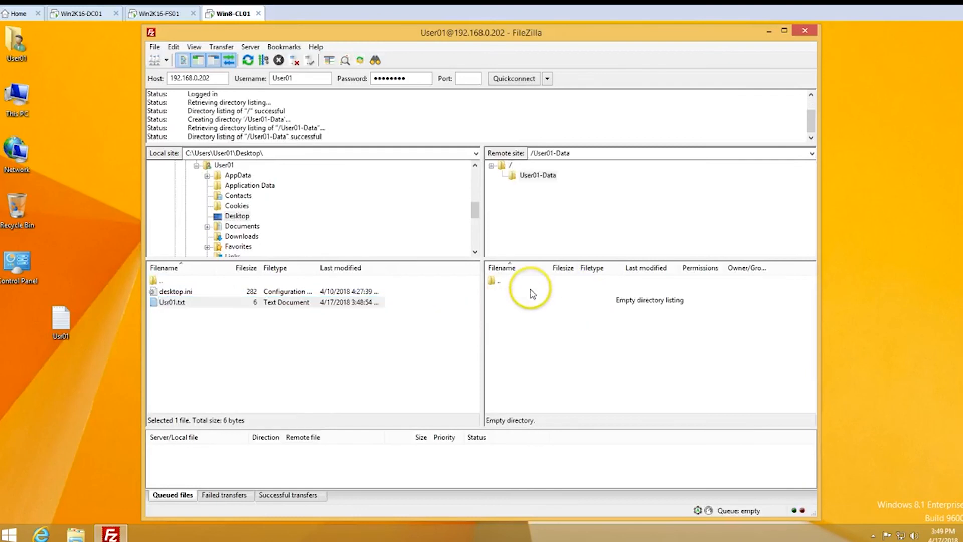
pyautogui.rightClick(196, 304)
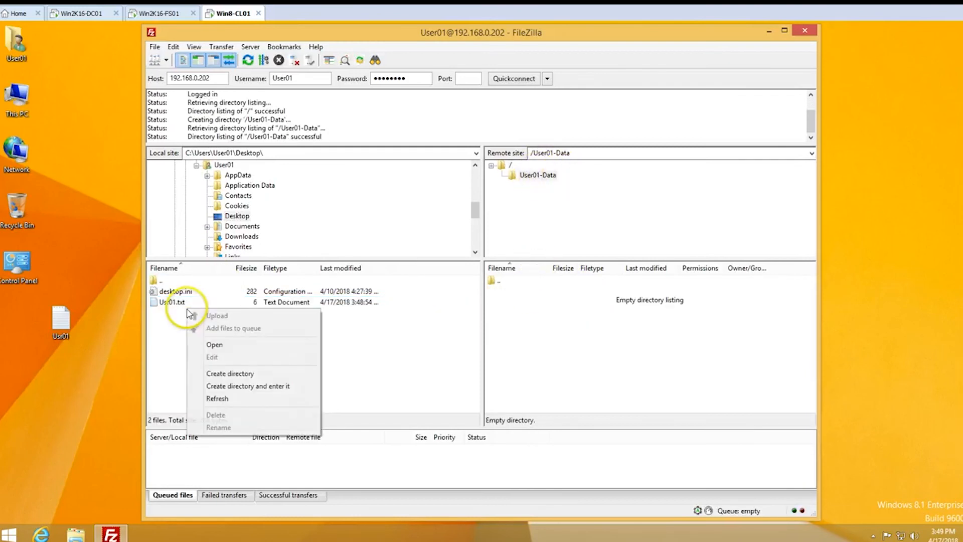
pyautogui.click(221, 312)
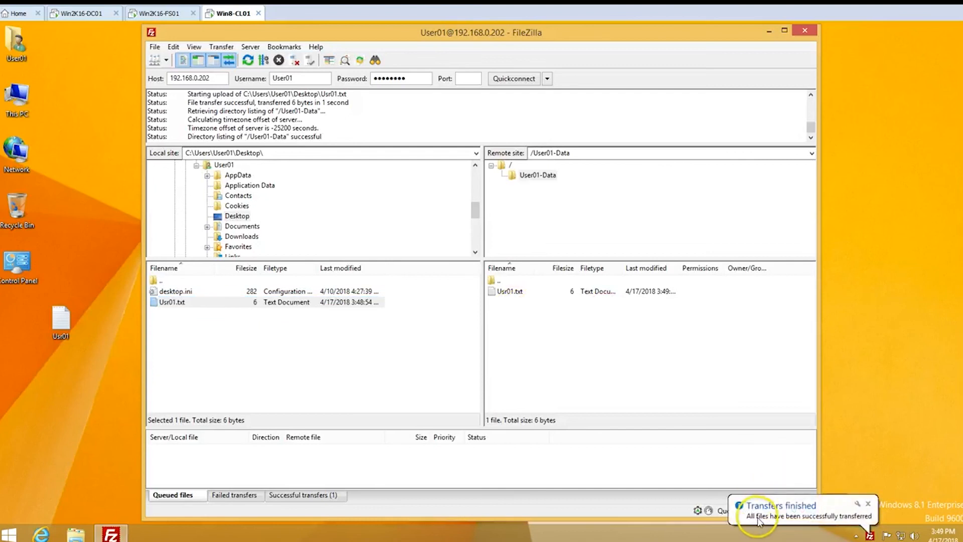
# On Win2K16-FS01, browse to FTP-Root\User01-Data on the FTP-Server-Data (D:) drive and check the content of the uploaded Usr01 file.
pyautogui.click(163, 15)
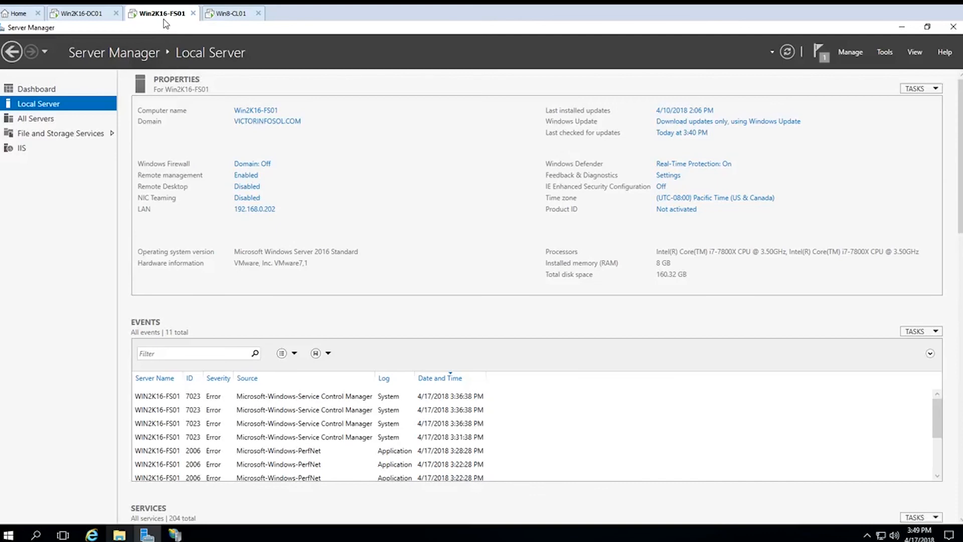
pyautogui.press('super+e')
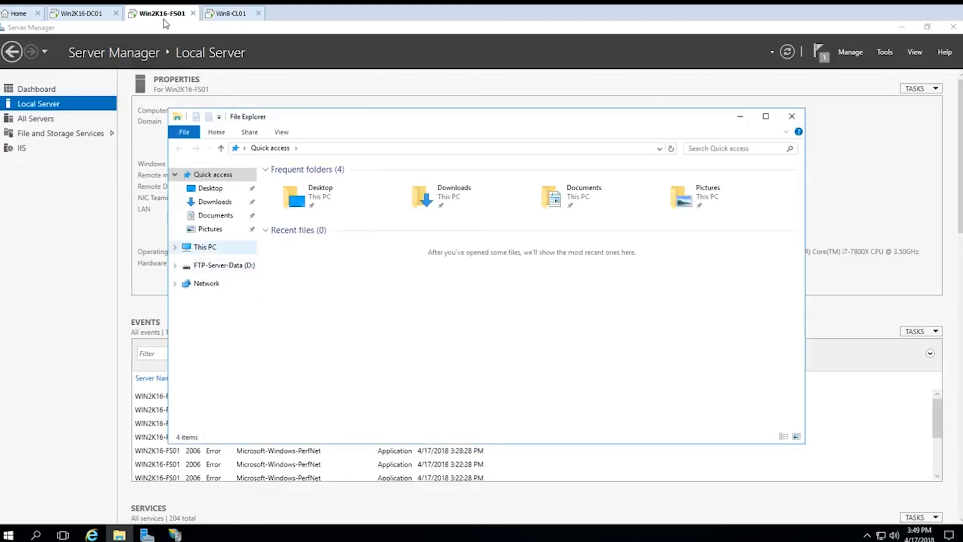
pyautogui.click(205, 247)
pyautogui.doubleClick(474, 269)
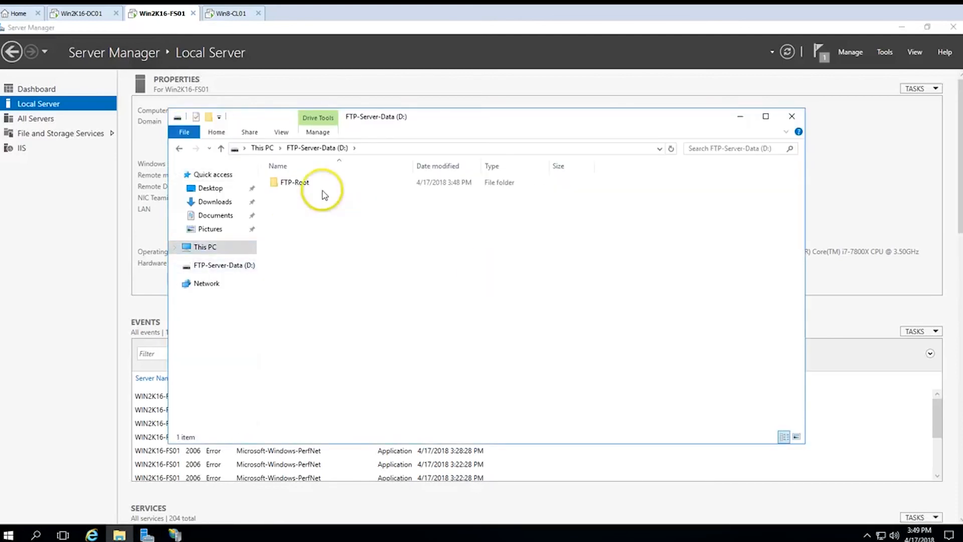
pyautogui.doubleClick(291, 182)
pyautogui.doubleClick(294, 183)
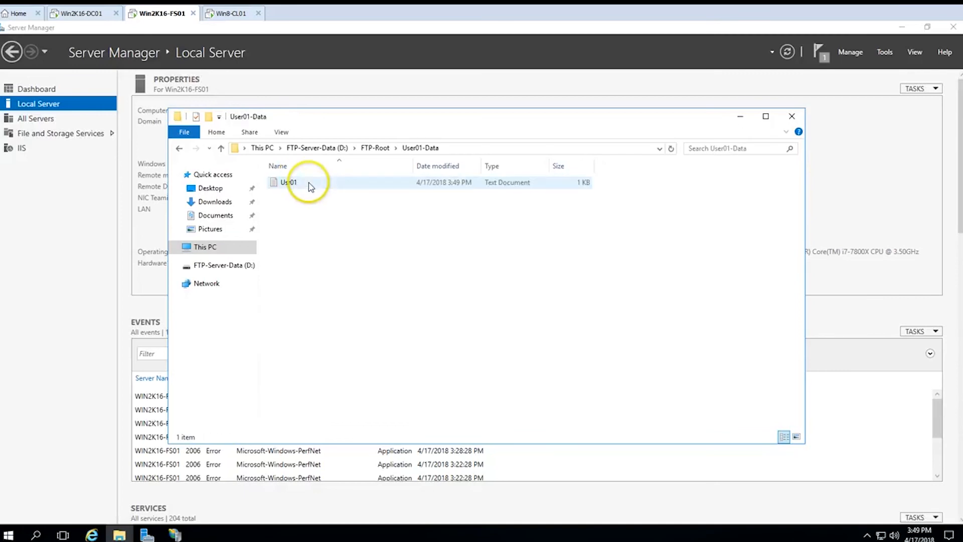
pyautogui.click(290, 184)
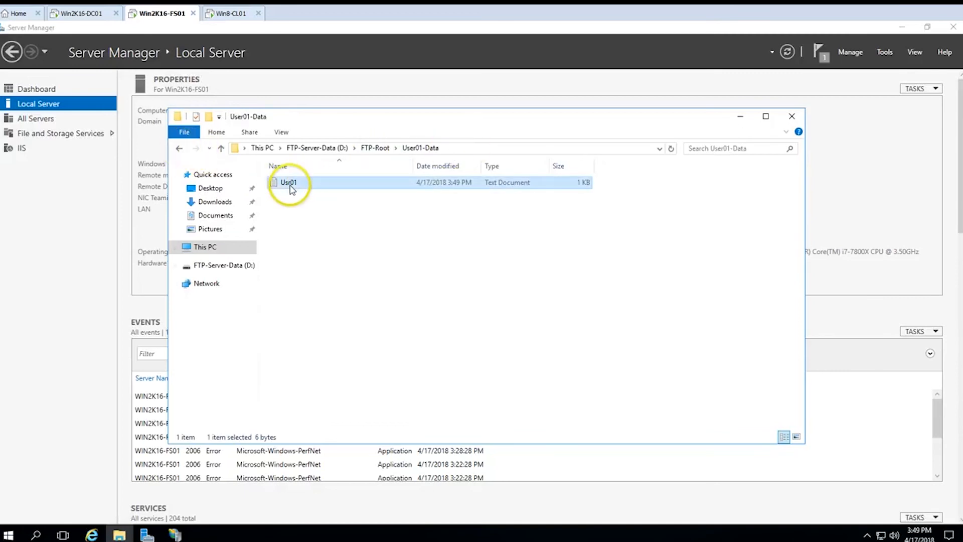
pyautogui.doubleClick(290, 184)
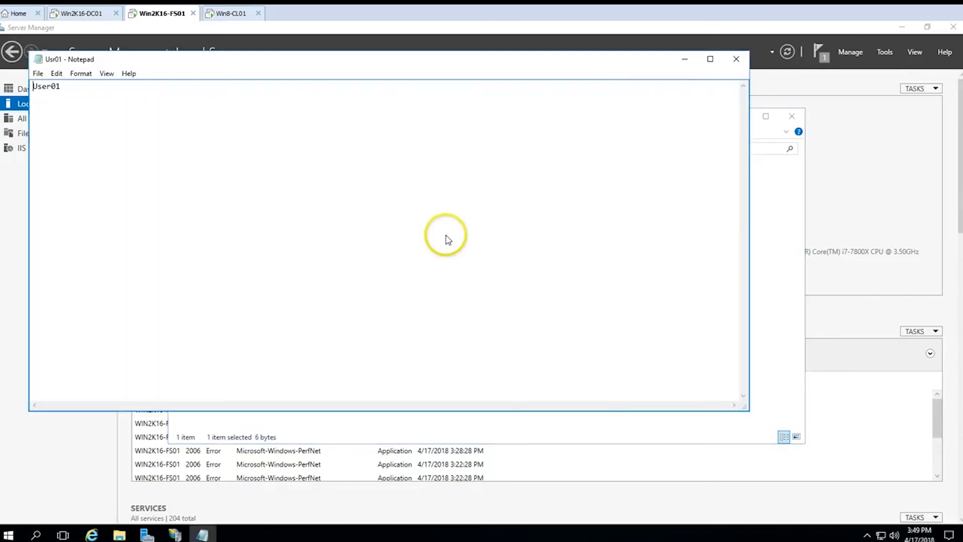
pyautogui.click(736, 59)
pyautogui.click(216, 248)
# Back in FileZilla on Win8-CL01, connect as User02, aborting the previous connection and reusing the current tab.
pyautogui.click(223, 14)
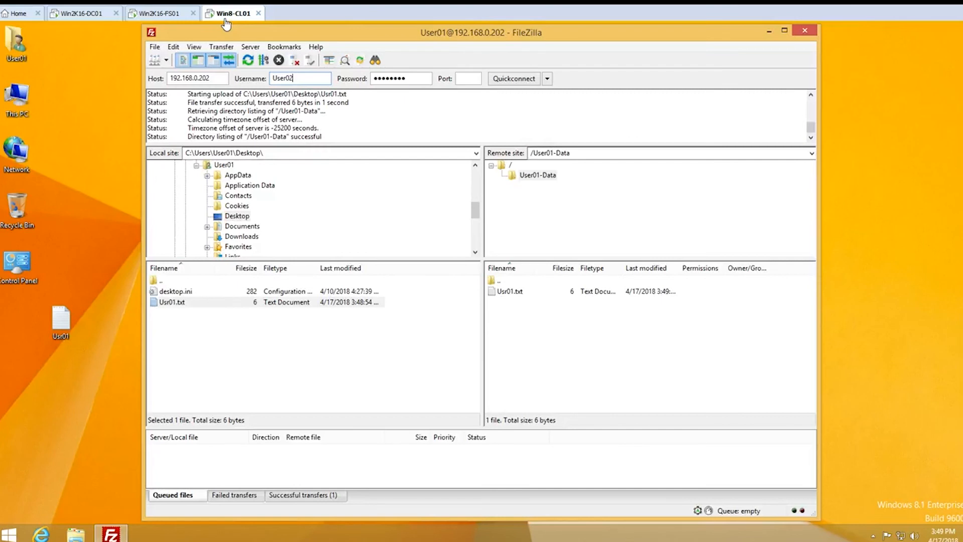
pyautogui.click(515, 79)
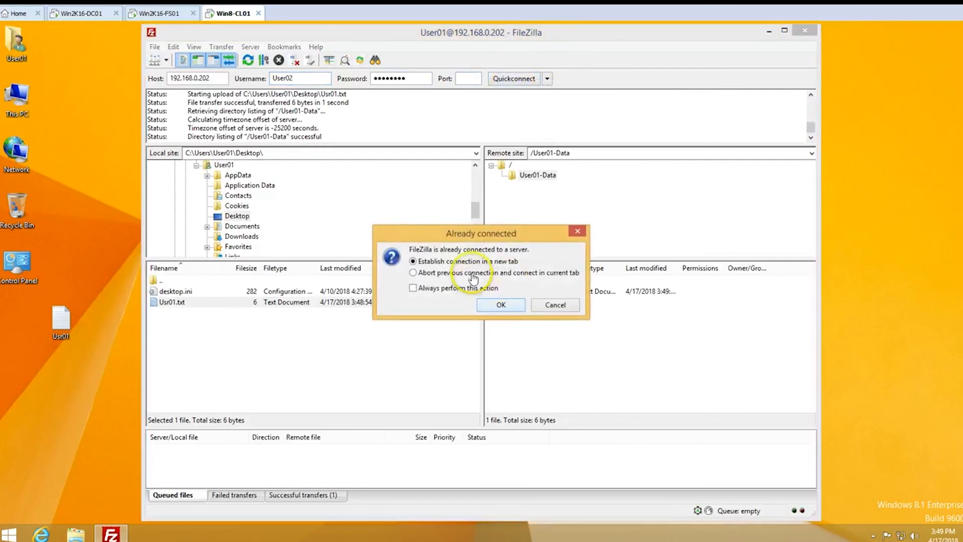
pyautogui.click(445, 273)
pyautogui.click(502, 304)
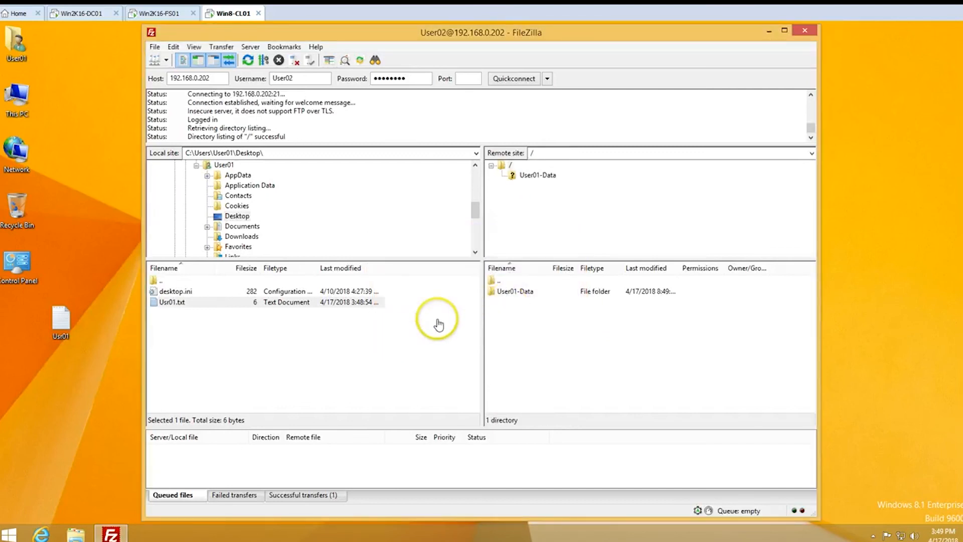
# Create a text document named User02 on the client desktop, enter User02 as its content, and save it.
pyautogui.click(352, 328)
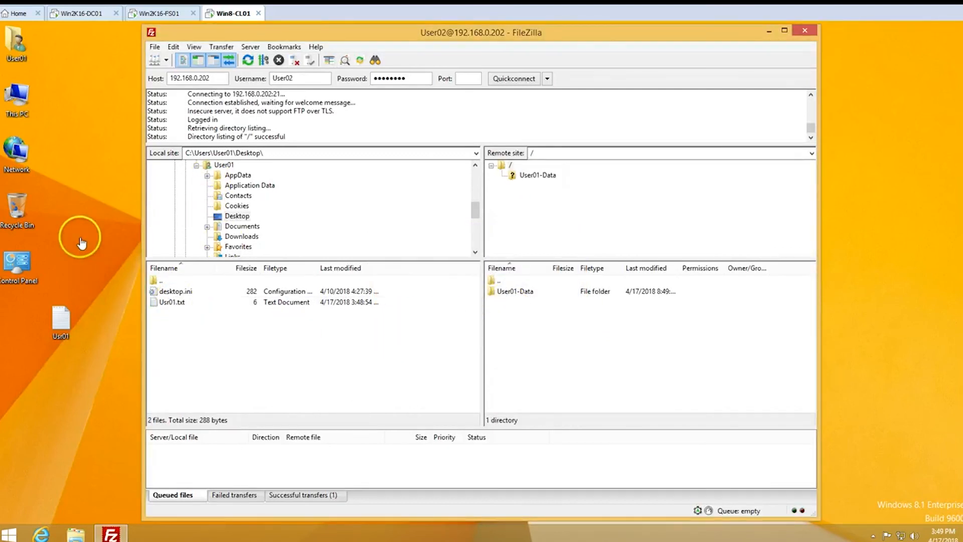
pyautogui.rightClick(88, 223)
pyautogui.moveTo(166, 311)
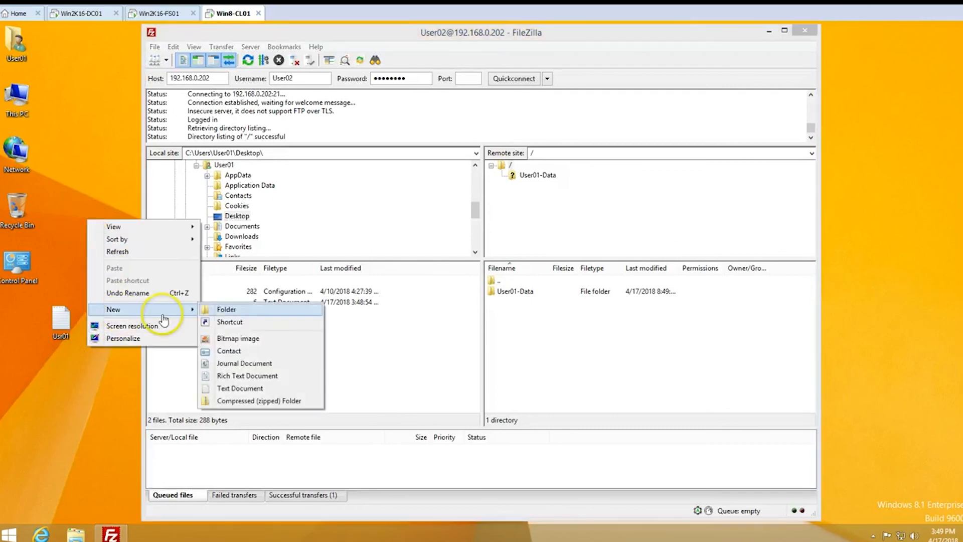
pyautogui.click(226, 388)
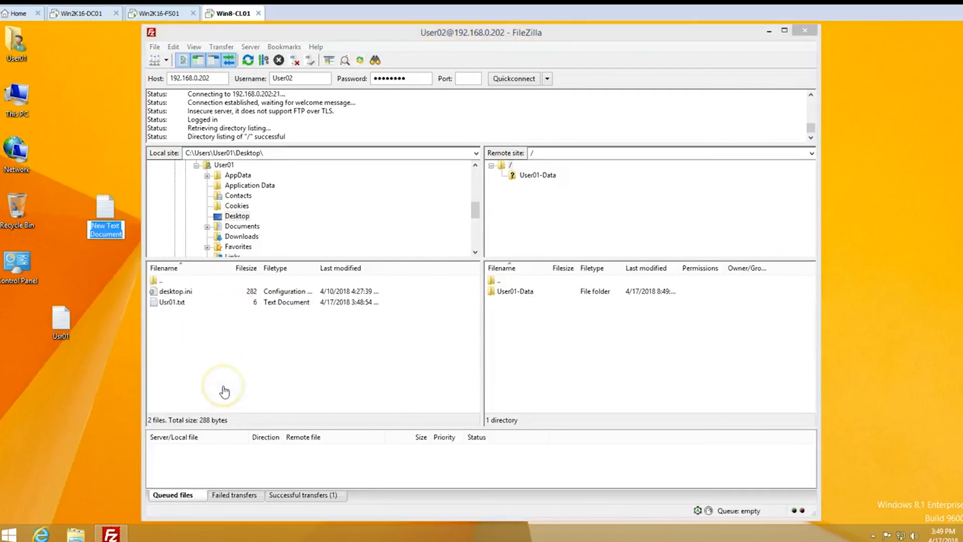
pyautogui.write('User02')
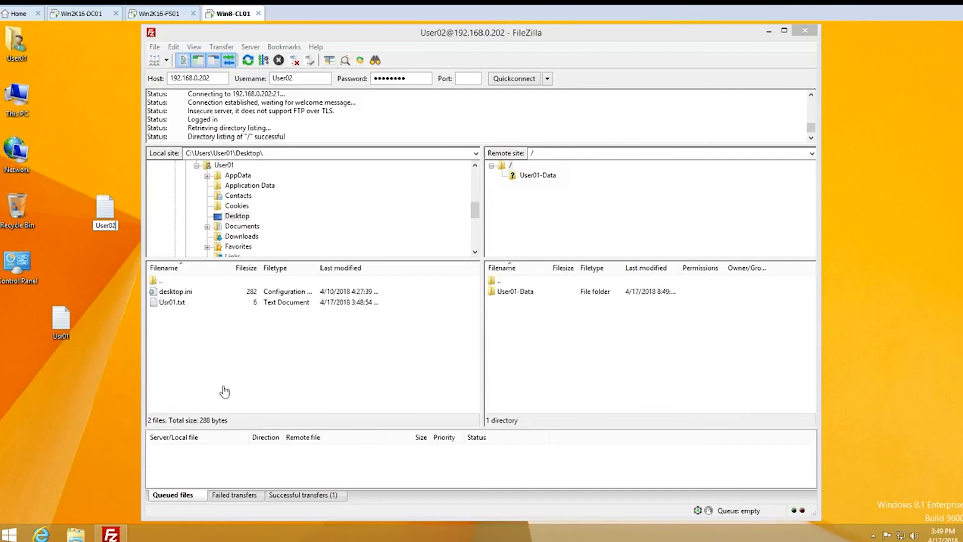
pyautogui.press('Return')
pyautogui.press('Return')
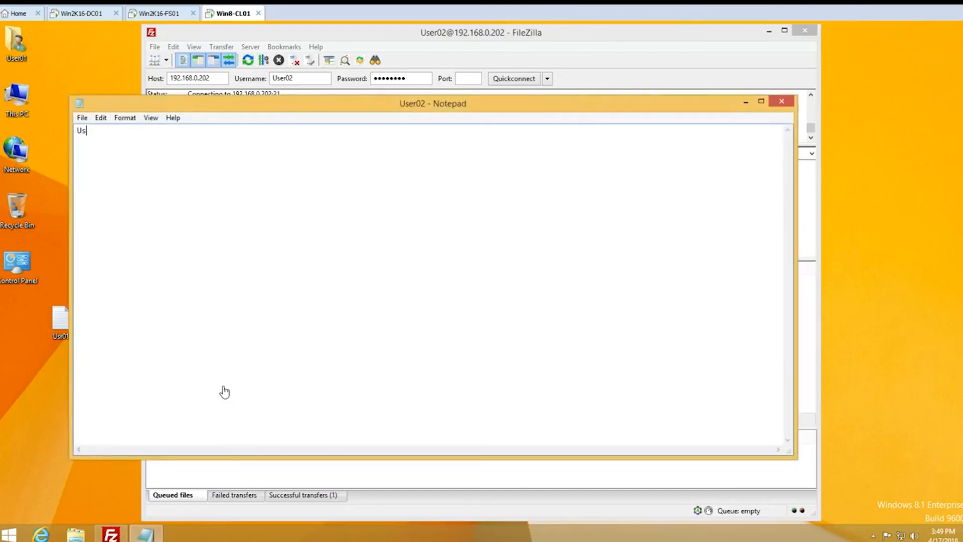
pyautogui.click(782, 102)
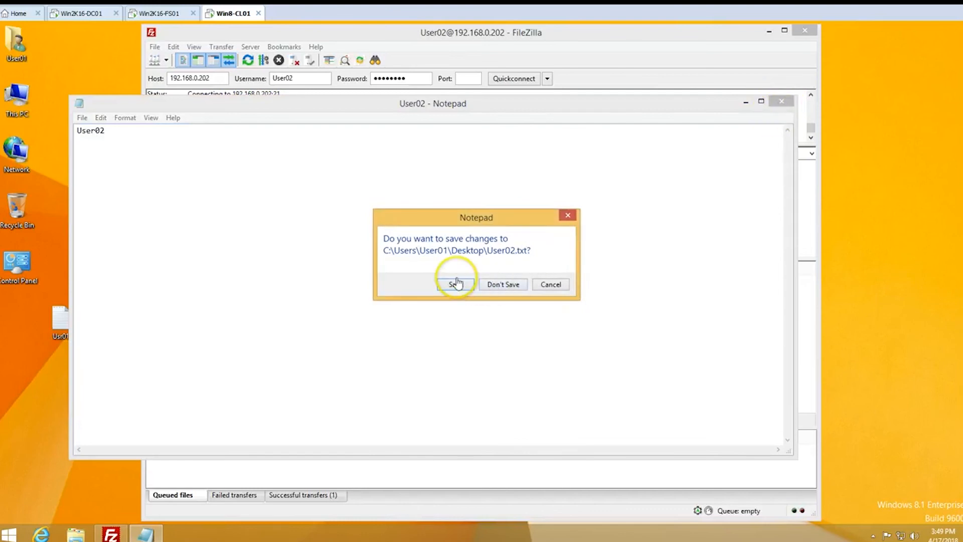
pyautogui.click(456, 284)
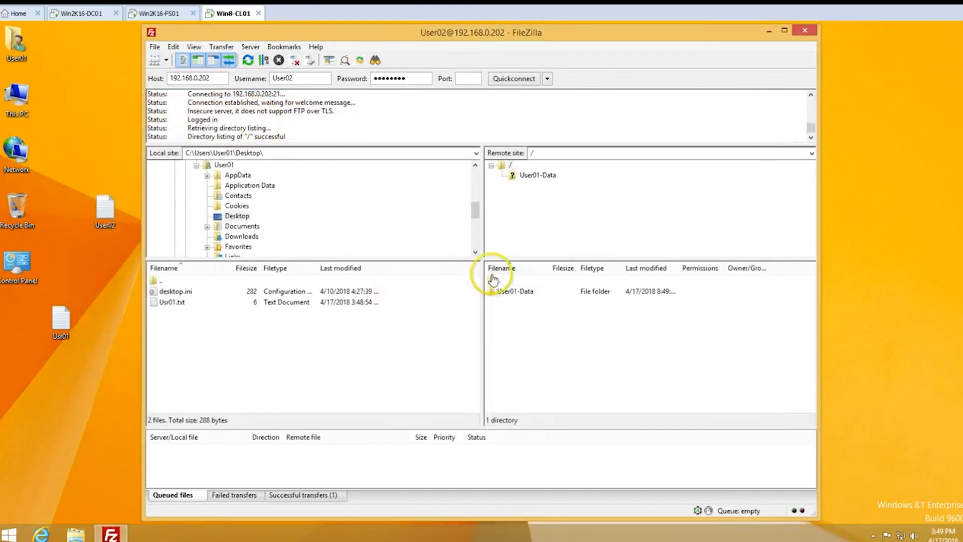
# Create a directory named User02-Data in the remote root of the FTP site and enter it.
pyautogui.rightClick(524, 339)
pyautogui.click(572, 390)
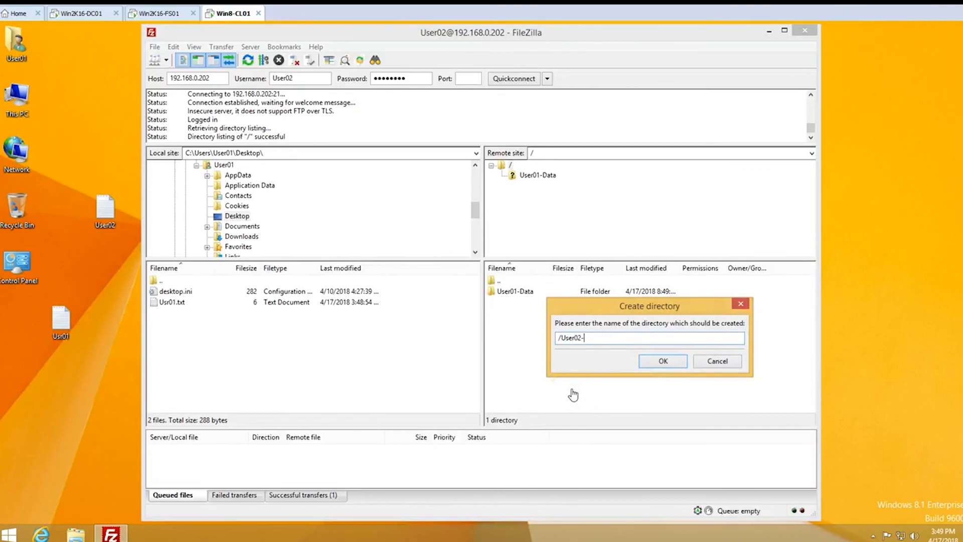
pyautogui.press('Return')
pyautogui.moveTo(513, 346); pyautogui.dragTo(518, 313)
# Refresh the local Desktop listing and upload User02.txt into the remote User02-Data directory.
pyautogui.click(104, 212)
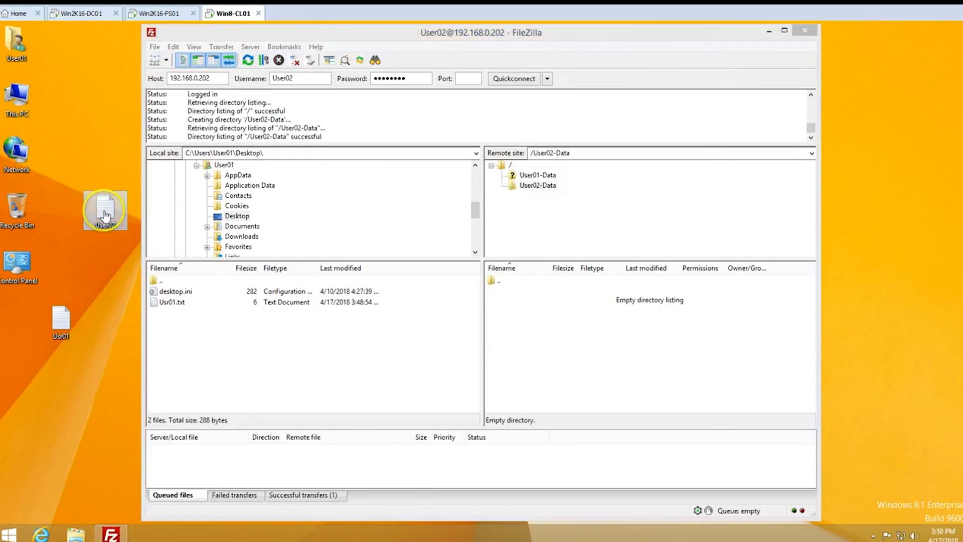
pyautogui.rightClick(207, 345)
pyautogui.click(242, 429)
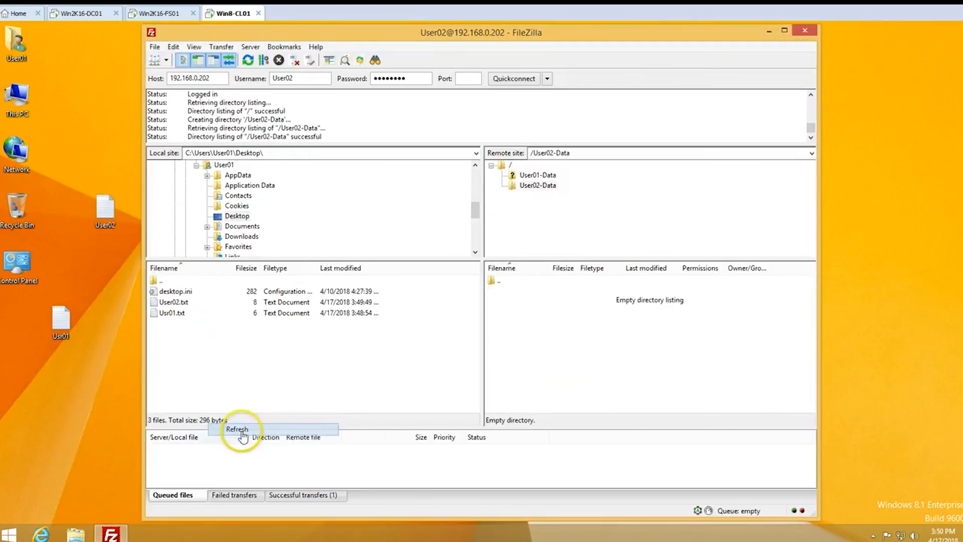
pyautogui.click(171, 303)
pyautogui.rightClick(187, 303)
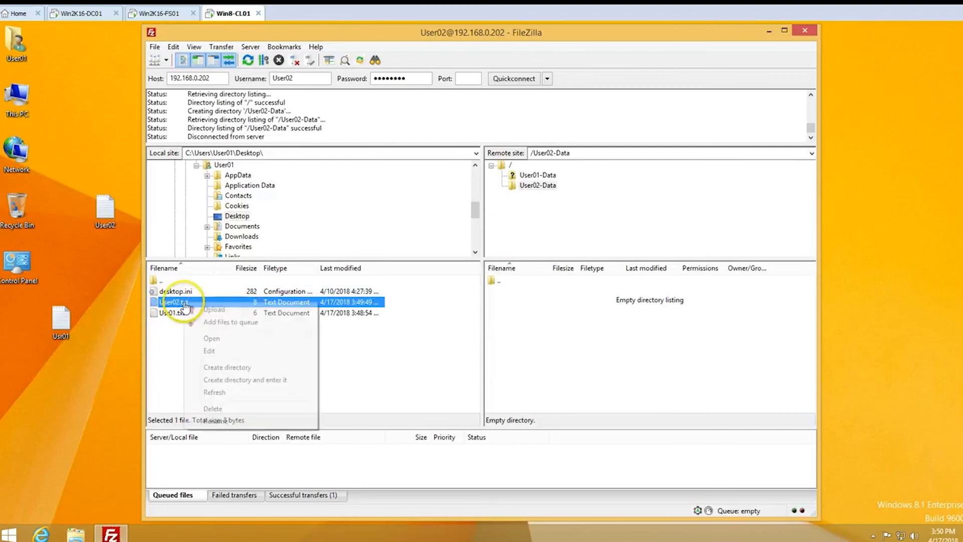
pyautogui.click(213, 314)
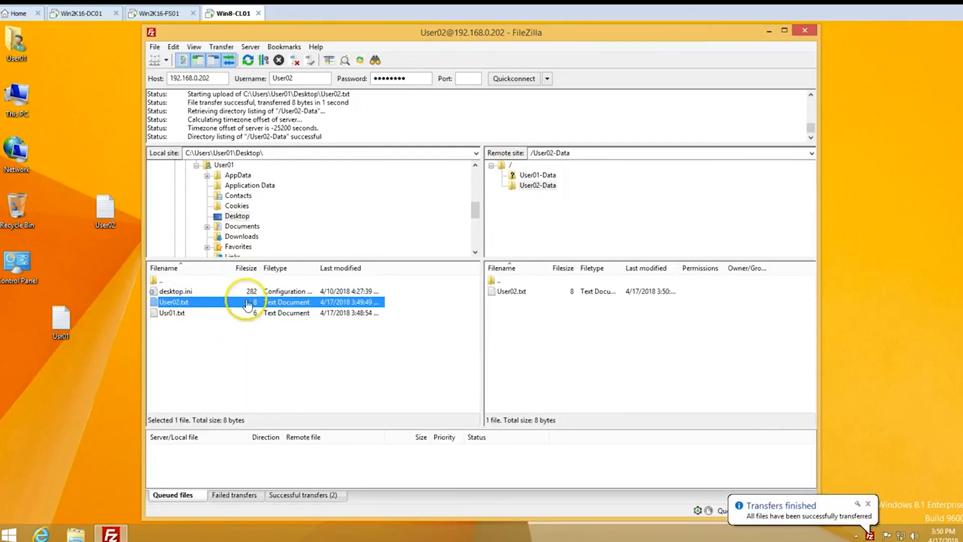
# On Win2K16-FS01, browse to FTP-Root\User02-Data on the FTP-Server-Data (D:) drive to check the upload, and return to FTP-Root.
pyautogui.click(167, 15)
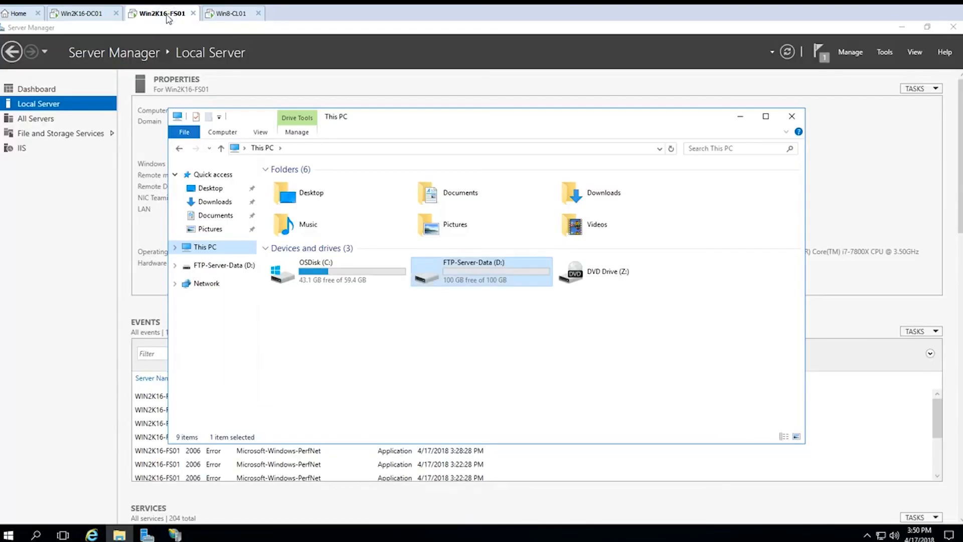
pyautogui.doubleClick(474, 271)
pyautogui.doubleClick(299, 182)
pyautogui.click(301, 195)
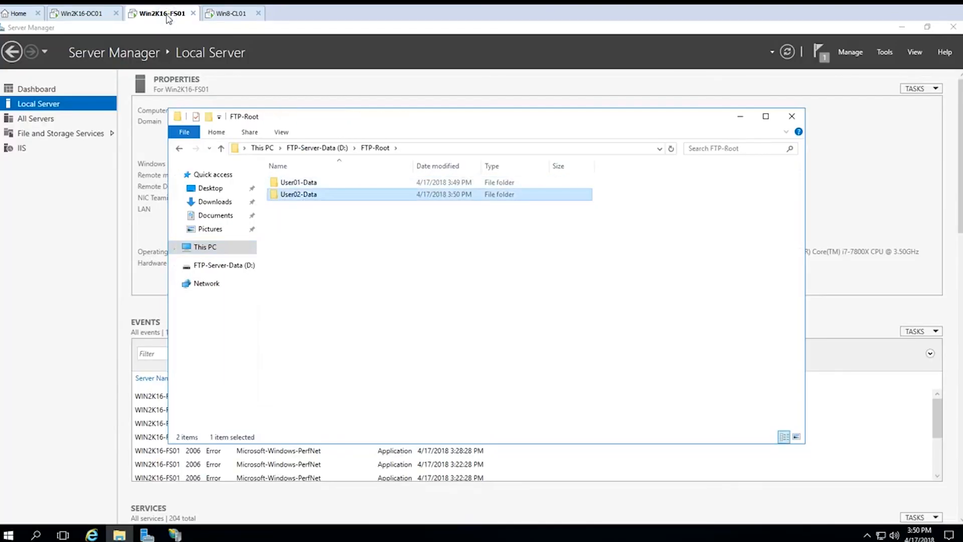
pyautogui.doubleClick(301, 194)
pyautogui.click(179, 149)
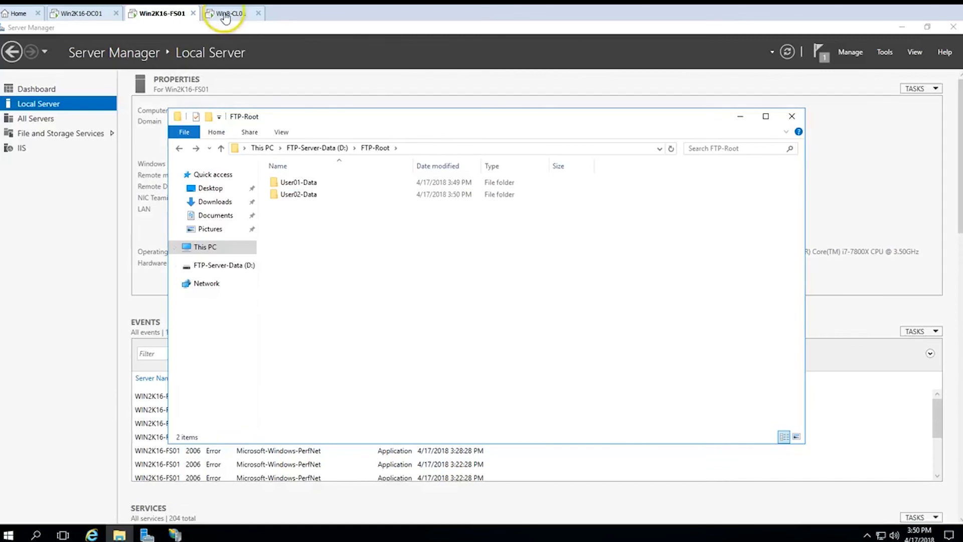
# Back in FileZilla on Win8-CL01, download the entire remote root directory to the local Desktop folder and refresh the local listing.
pyautogui.click(225, 15)
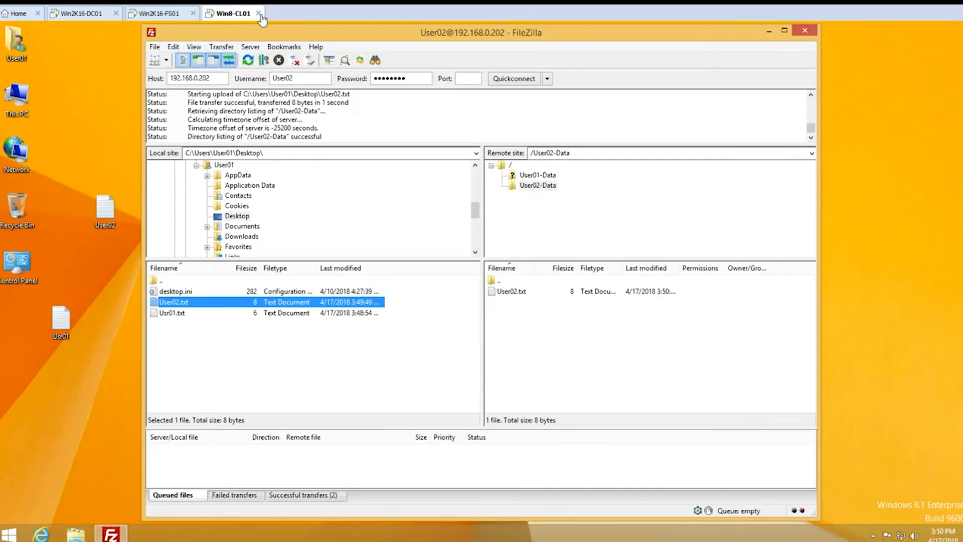
pyautogui.click(510, 165)
pyautogui.rightClick(510, 166)
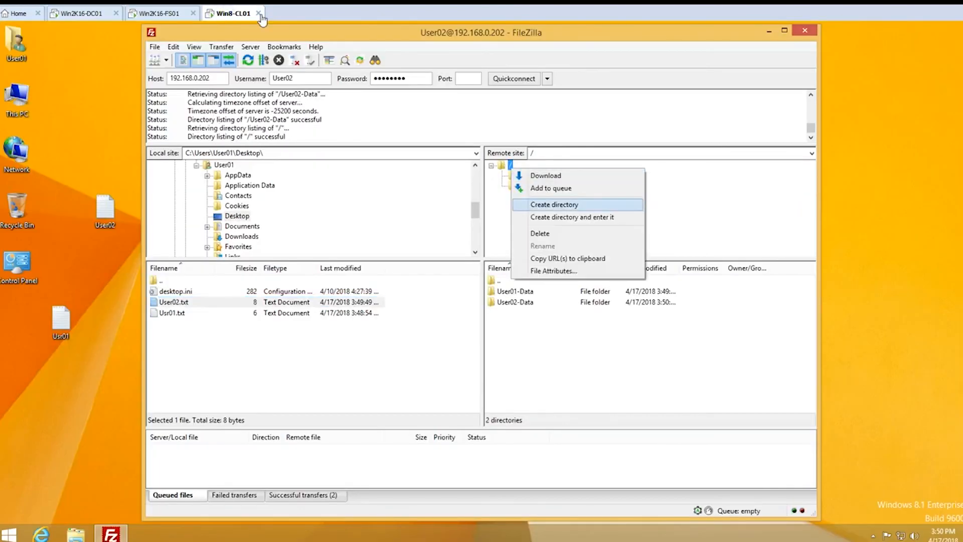
pyautogui.click(535, 176)
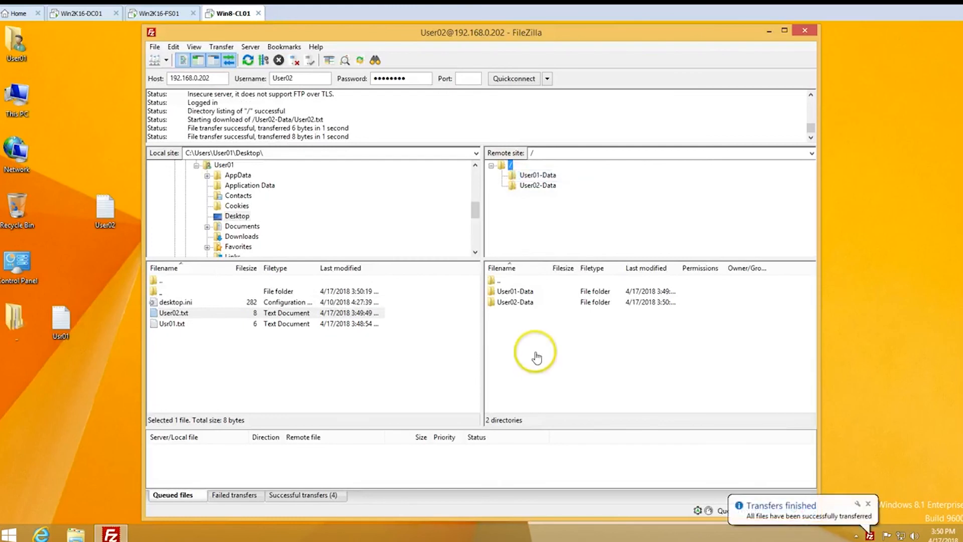
pyautogui.click(366, 366)
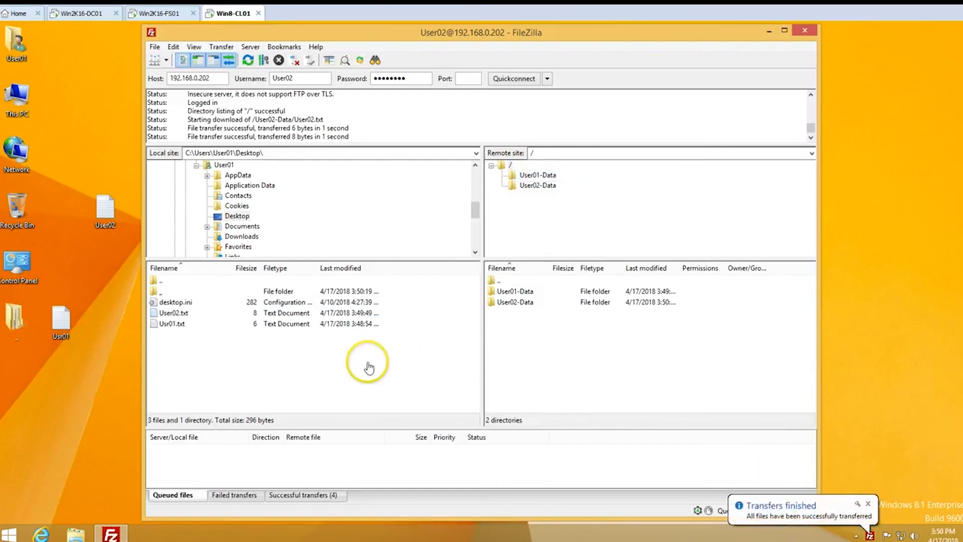
pyautogui.rightClick(368, 363)
pyautogui.click(398, 452)
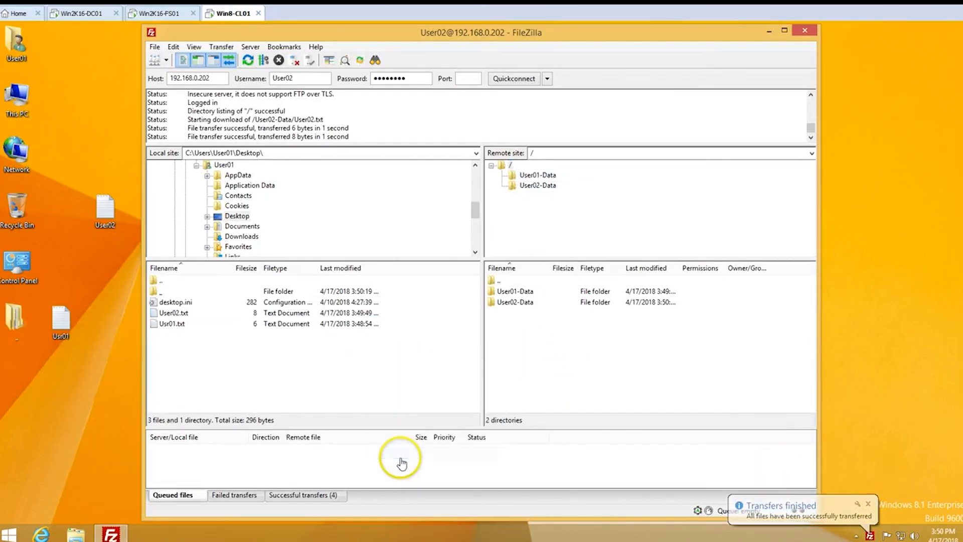
# Open the downloaded folder on the client desktop, inspect its User01-Data and User02-Data subfolders, and close the window.
pyautogui.click(13, 327)
pyautogui.doubleClick(17, 326)
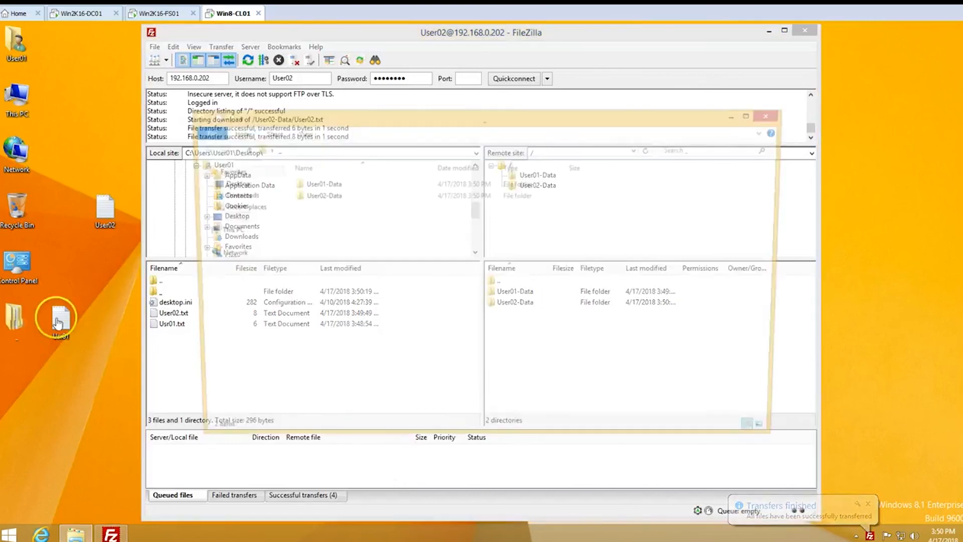
pyautogui.doubleClick(314, 184)
pyautogui.press('BackSpace')
pyautogui.press('Down')
pyautogui.press('Return')
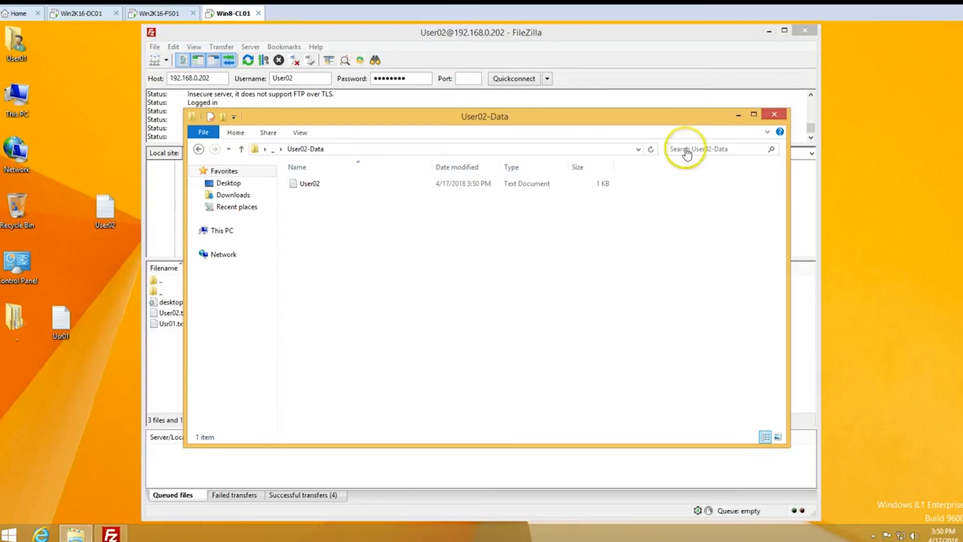
pyautogui.click(775, 114)
# Switch to Win2K16-FS01 and close the File Explorer window showing FTP-Root.
pyautogui.click(168, 16)
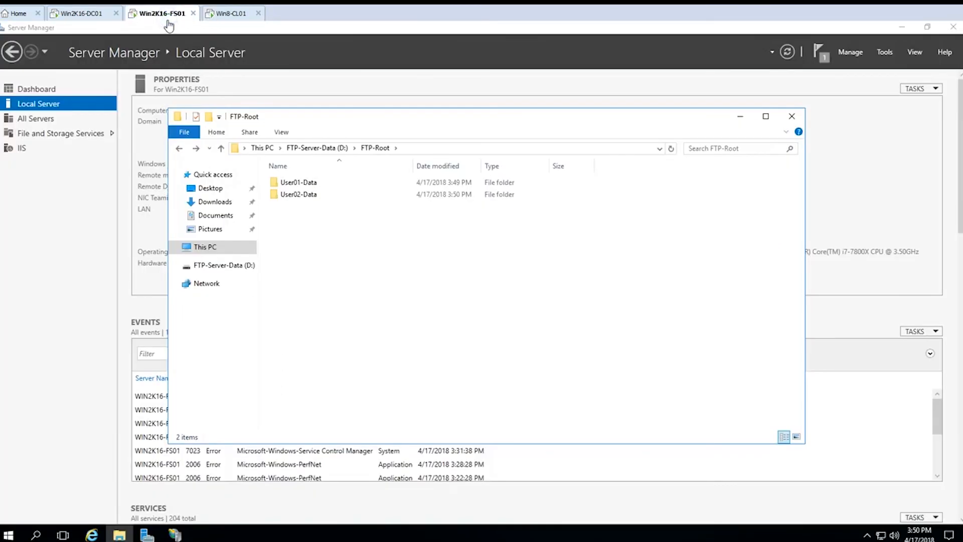
pyautogui.hotkey('alt', 'F4')
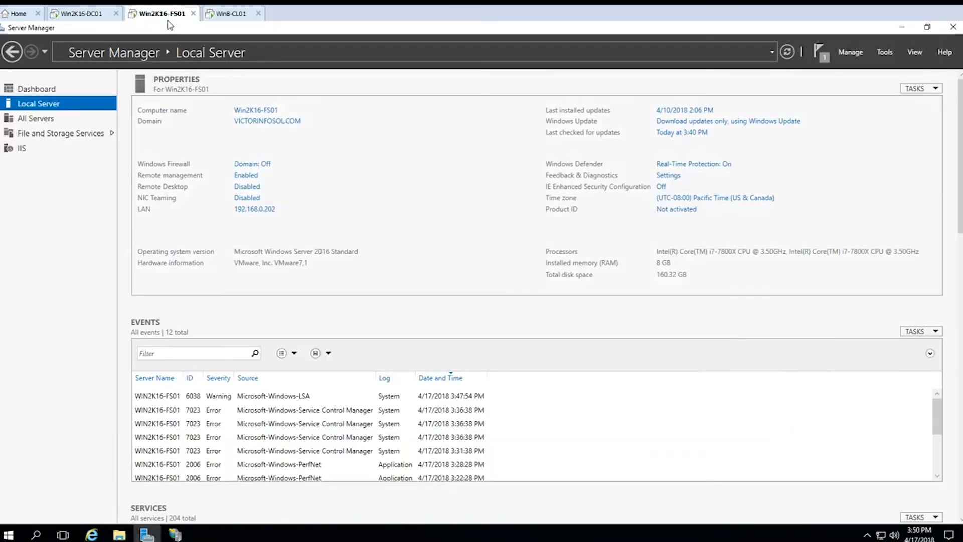
pyautogui.click(244, 15)
pyautogui.click(163, 15)
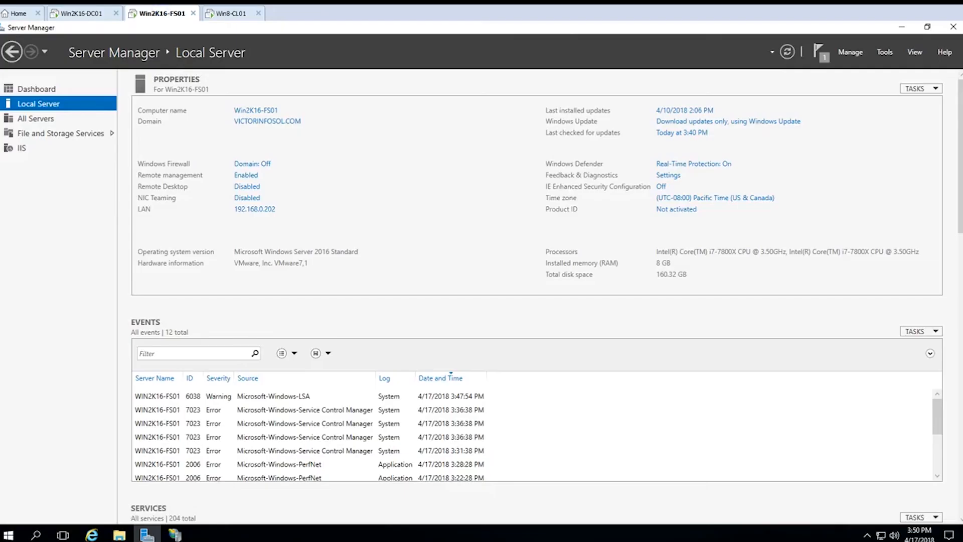